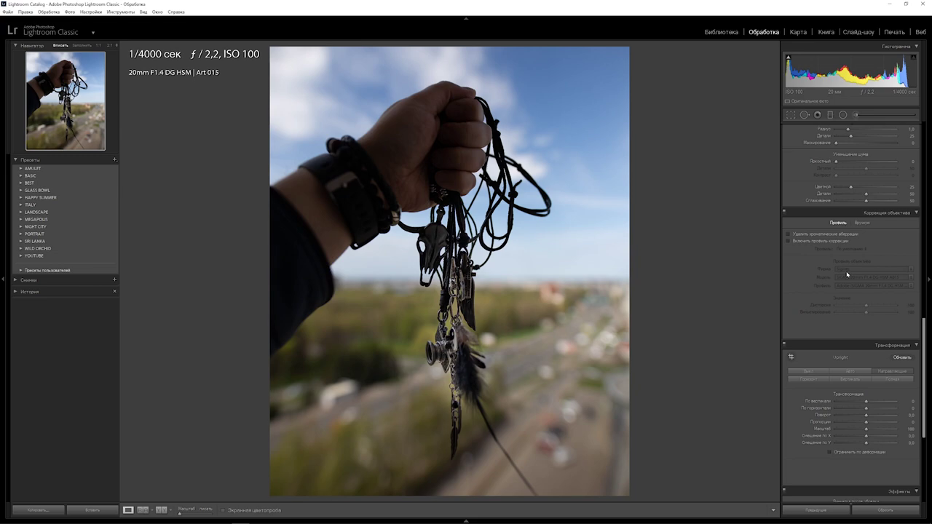
Remove chromatic aberration and enable lens profile corrections
click(788, 235)
click(789, 241)
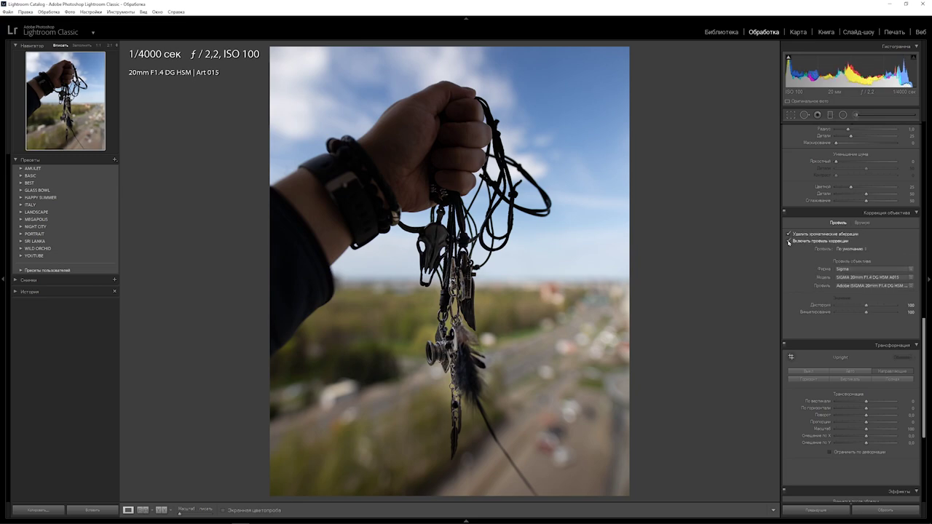
drag(924, 327, 924, 167)
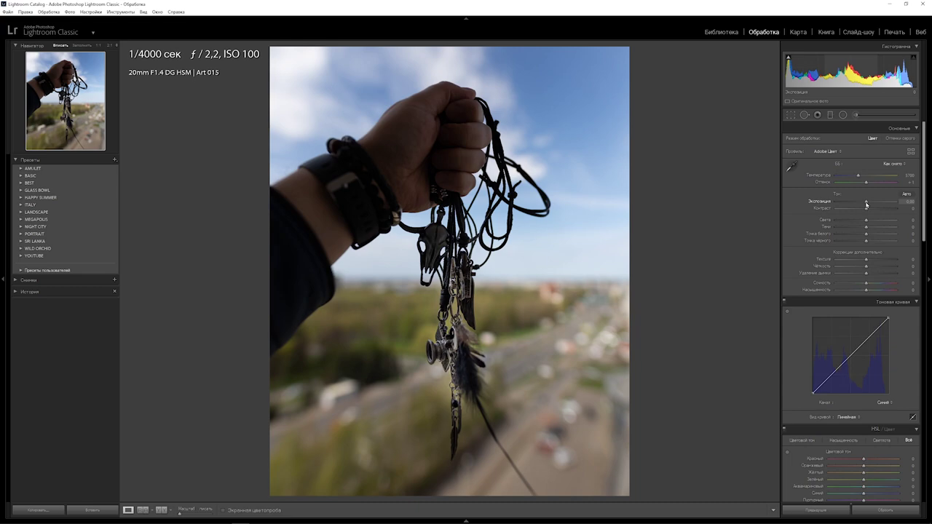
Set Exposure +0.39, Contrast −20, Highlights −100 and Shadows +70
drag(866, 205, 868, 204)
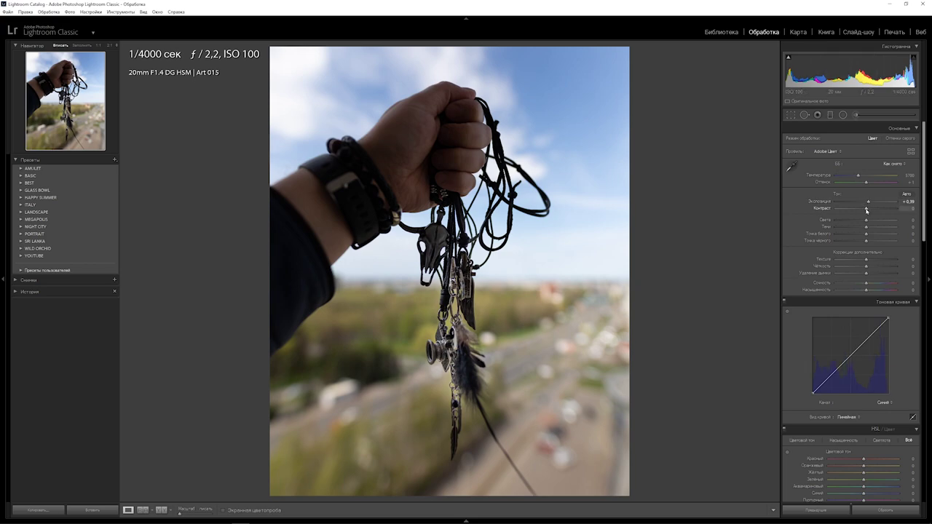
drag(867, 210, 859, 210)
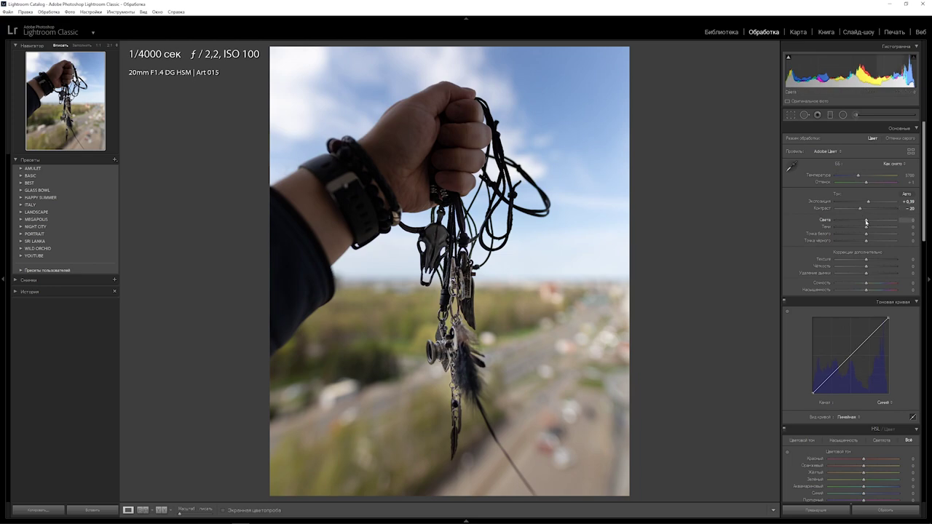
drag(866, 222, 836, 221)
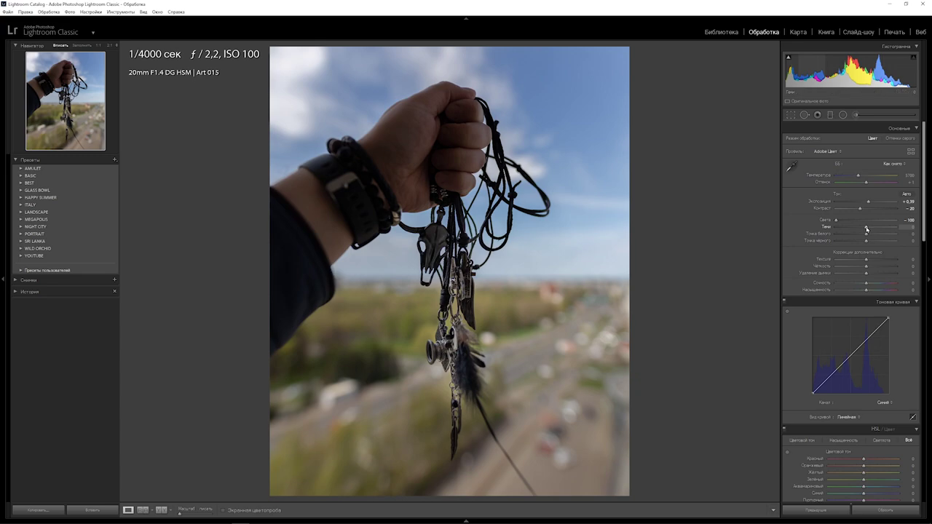
drag(866, 229, 888, 229)
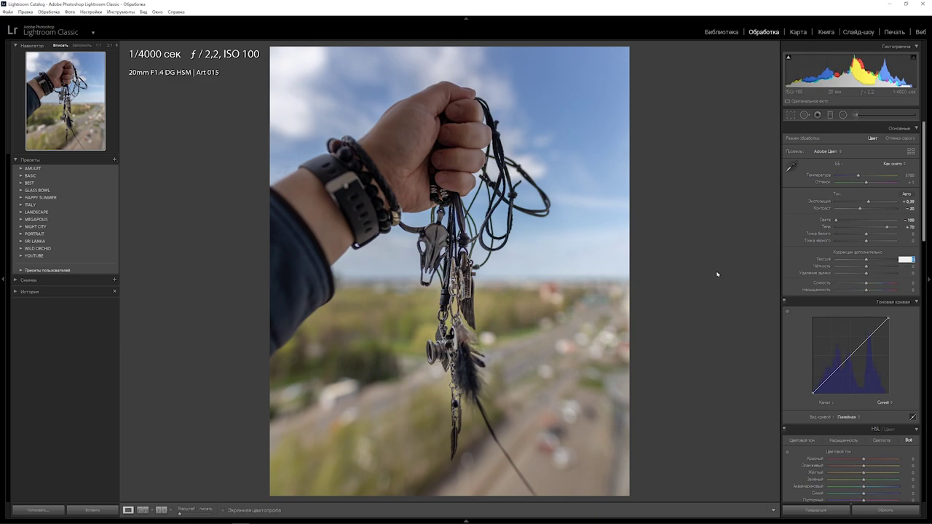
click(907, 259)
text(15)
Confirm Texture at +15 and enter Clarity +10
key(Return)
click(910, 267)
text(10)
key(Return)
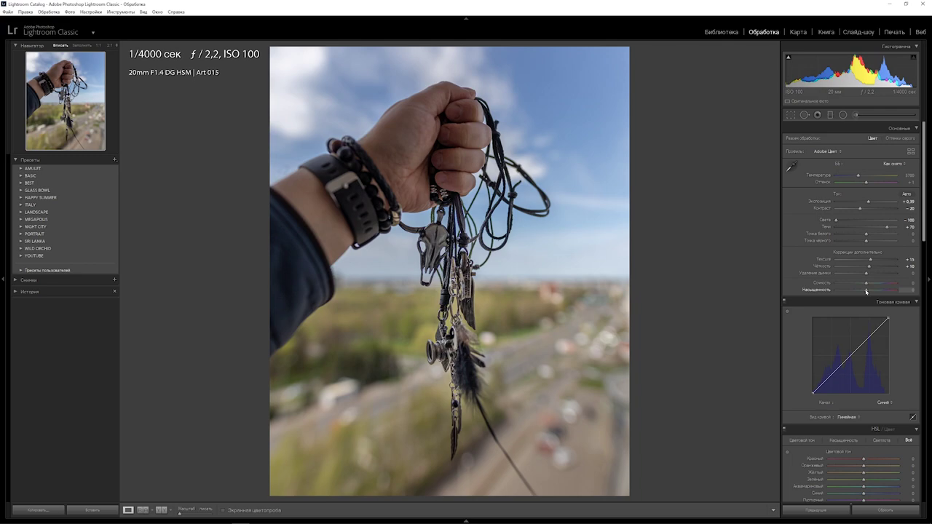
Lower Saturation to −25 and raise Vibrance to +41
drag(866, 291, 862, 292)
drag(862, 293, 858, 293)
drag(867, 284, 879, 283)
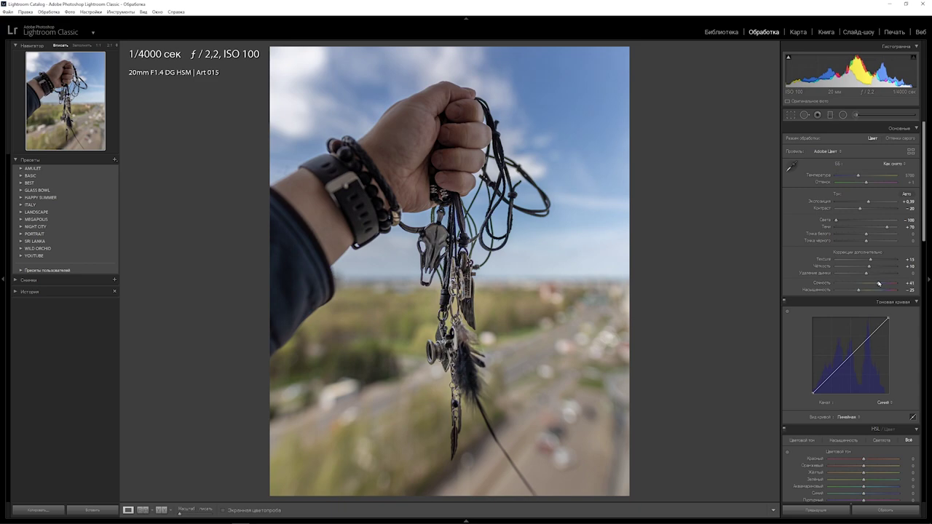
On the RGB curve, add shadow, midtone and highlight points and pull the shadow point down
click(892, 405)
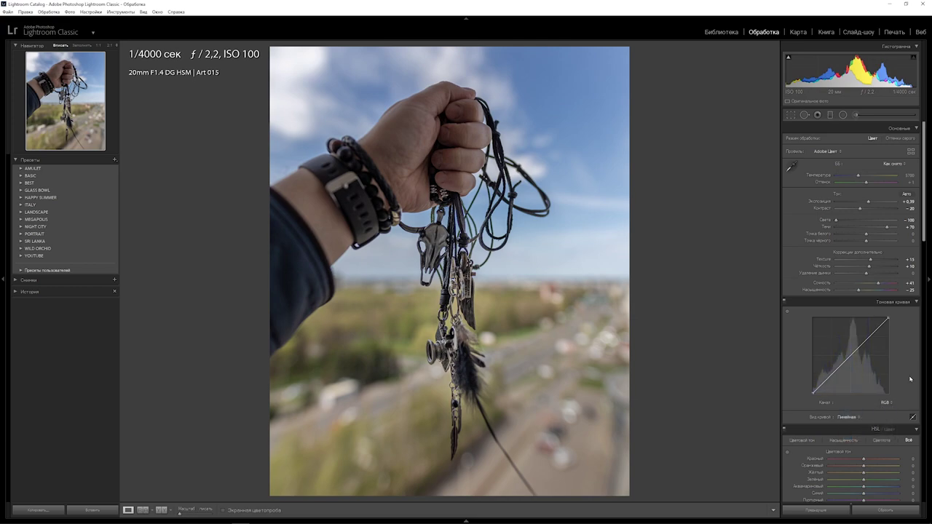
key(alt)
click(830, 375)
click(851, 356)
click(870, 336)
drag(831, 375, 835, 397)
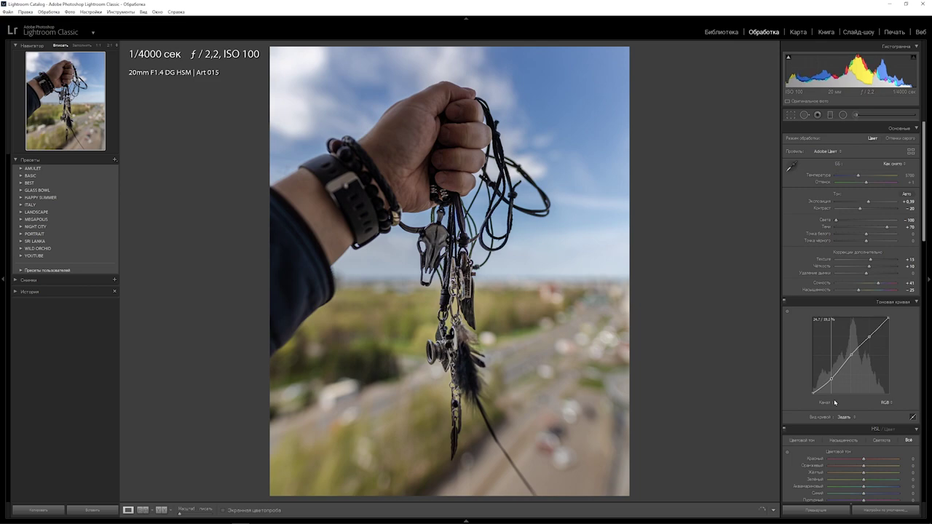
Add and lower a deep-shadow point, and pull the curve's white point slightly down
click(822, 388)
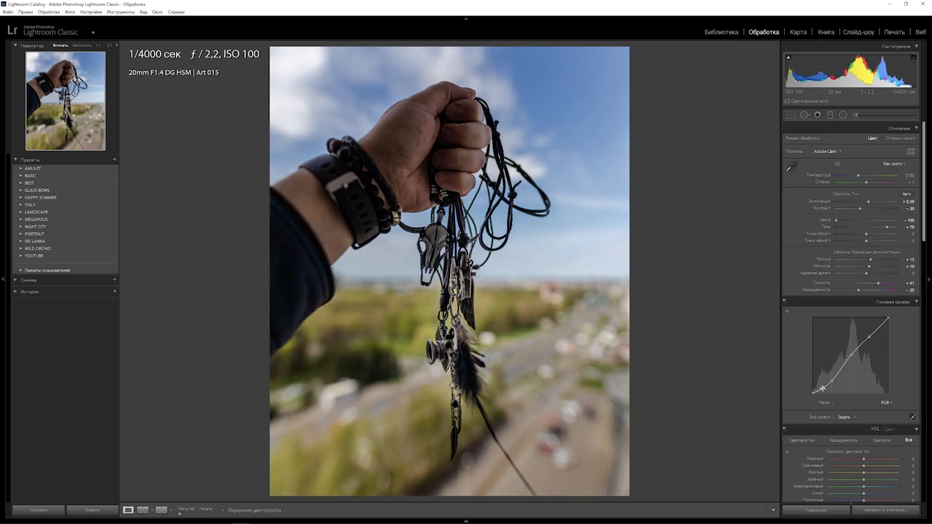
mouse_move(823, 389)
mouse_down()
mouse_move(824, 398)
mouse_move(814, 390)
mouse_up()
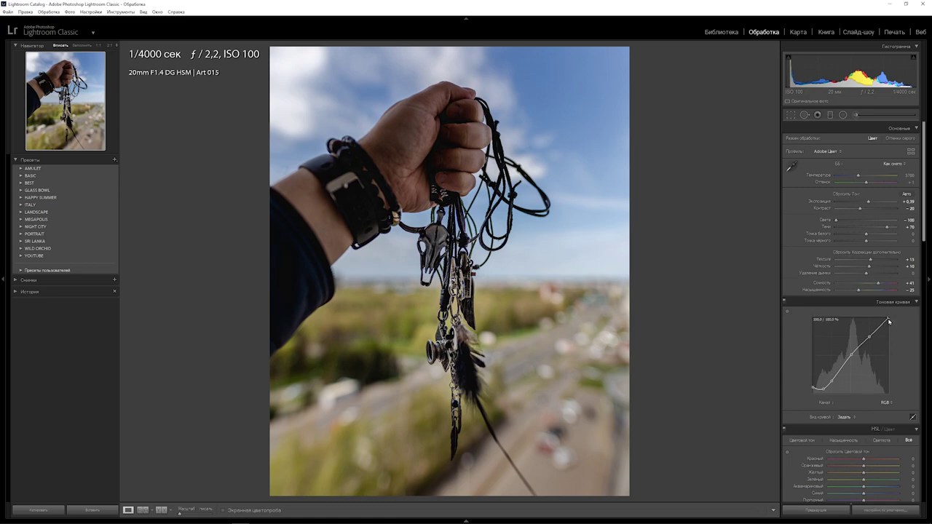
drag(888, 319, 897, 350)
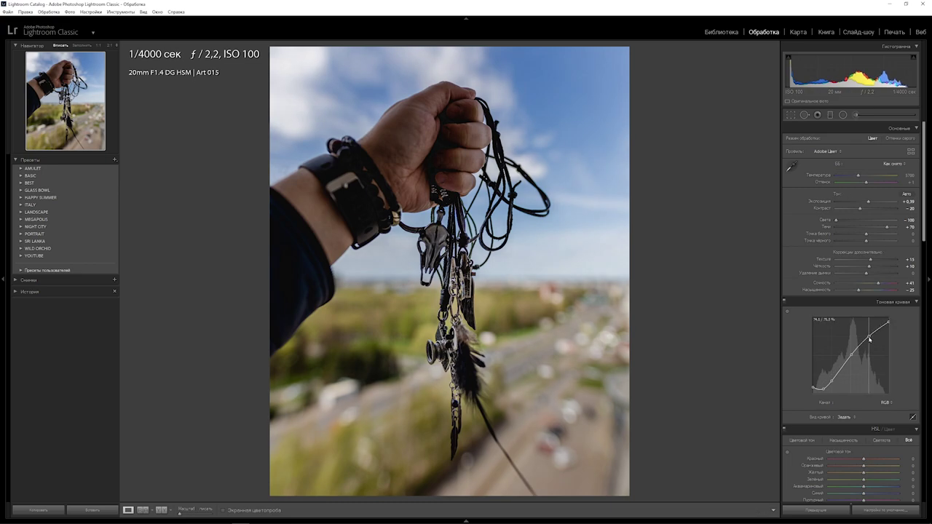
drag(869, 338, 869, 337)
Test Red saturation extremes, reset, then set Red hue +13 and Red saturation −6
scroll(874, 350, down, 5)
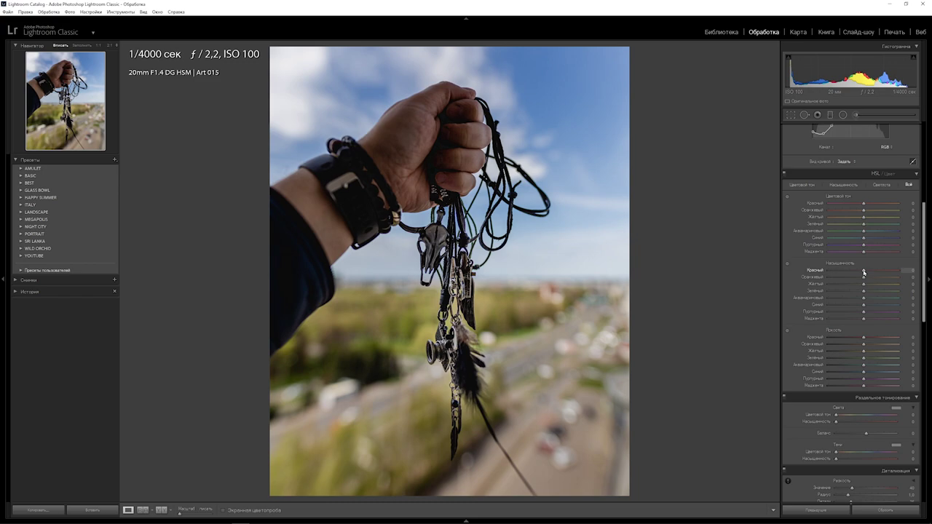
drag(865, 271, 743, 268)
drag(899, 271, 690, 270)
double_click(899, 270)
drag(863, 206, 868, 205)
drag(864, 272, 862, 273)
Test Orange saturation, reset, then set Orange hue −12 and Orange saturation +9
drag(864, 276, 915, 302)
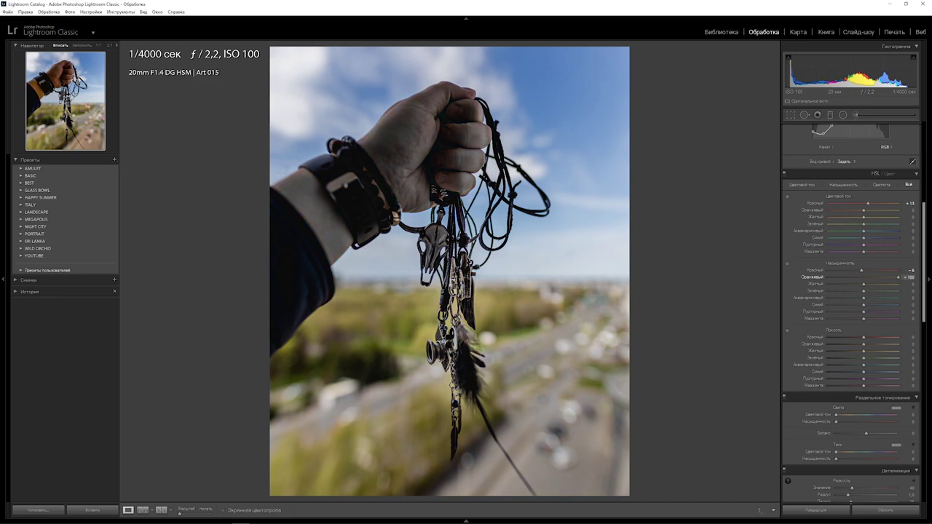
double_click(899, 277)
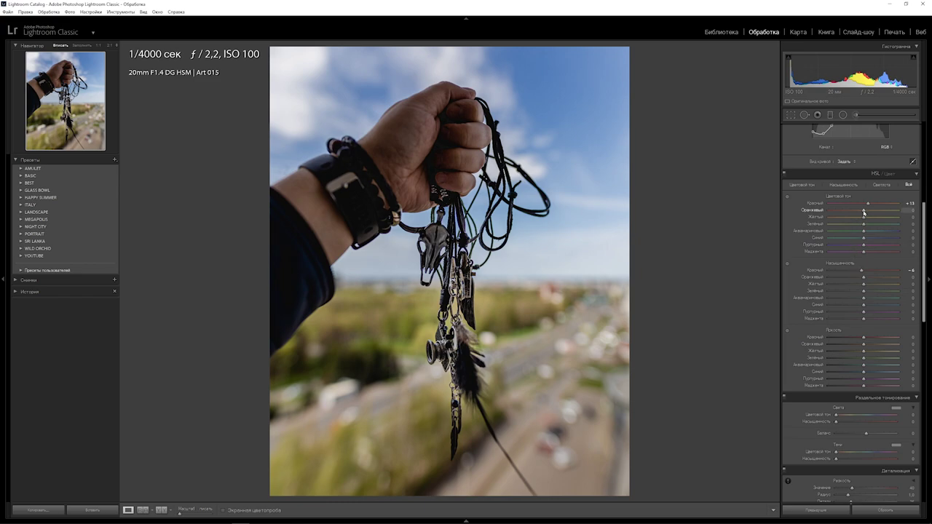
drag(864, 212, 860, 212)
drag(864, 278, 868, 279)
Set Yellow hue −55 and Yellow saturation −60
drag(864, 284, 879, 286)
drag(864, 219, 844, 218)
mouse_move(865, 285)
mouse_down()
mouse_move(890, 292)
mouse_move(837, 292)
mouse_move(900, 305)
mouse_up()
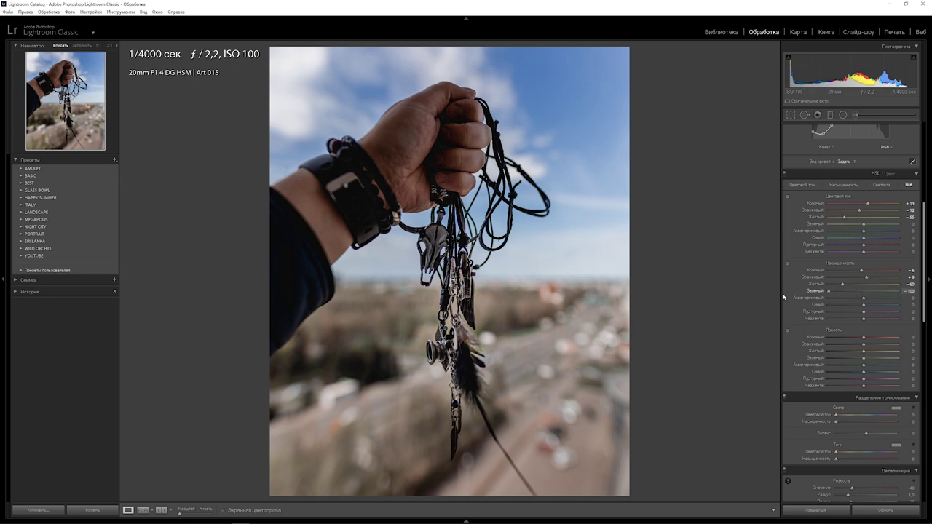
Set Green hue −36 and saturation −35, then push Blue saturation to +100 to spot blues
double_click(841, 292)
drag(863, 225, 851, 226)
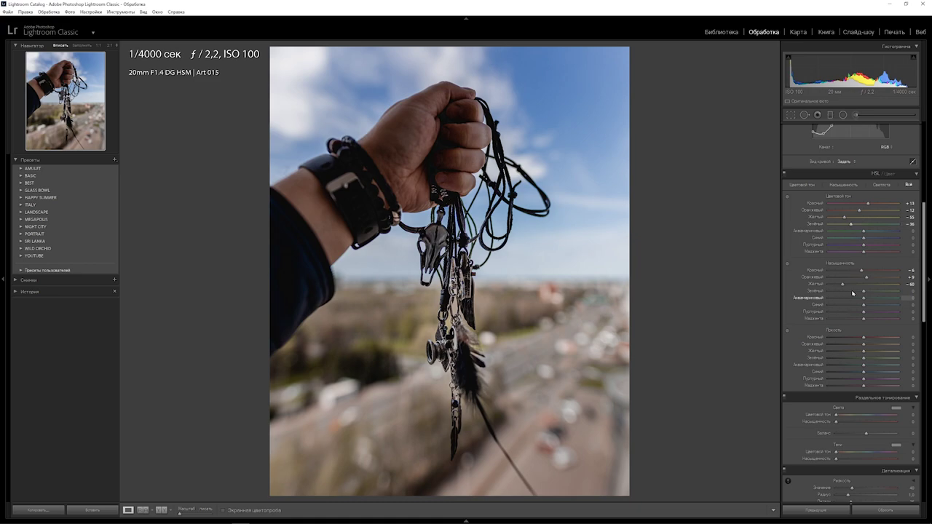
mouse_move(863, 293)
mouse_down()
mouse_move(840, 294)
mouse_move(850, 292)
mouse_up()
mouse_move(864, 307)
mouse_down()
mouse_move(777, 306)
mouse_move(907, 312)
mouse_up()
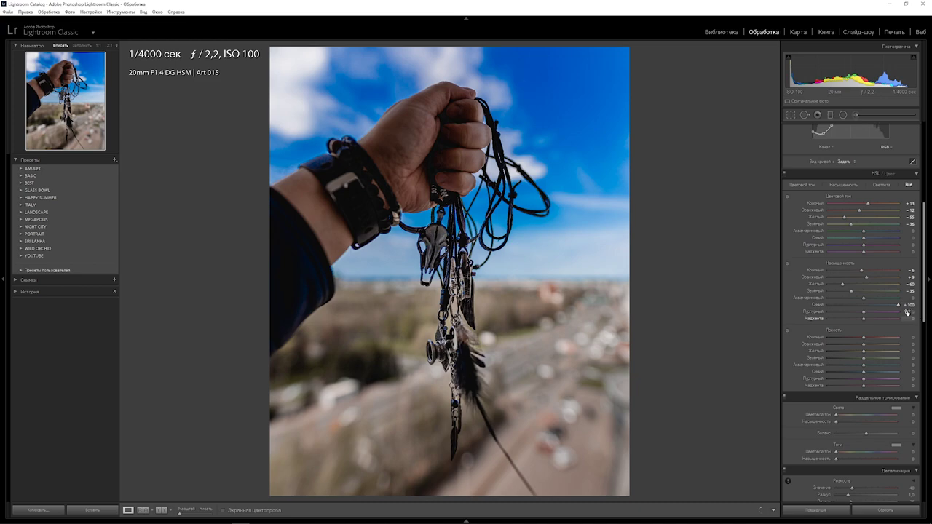
Reset Blue saturation, then set Blue hue −35 and Blue saturation −18
double_click(899, 307)
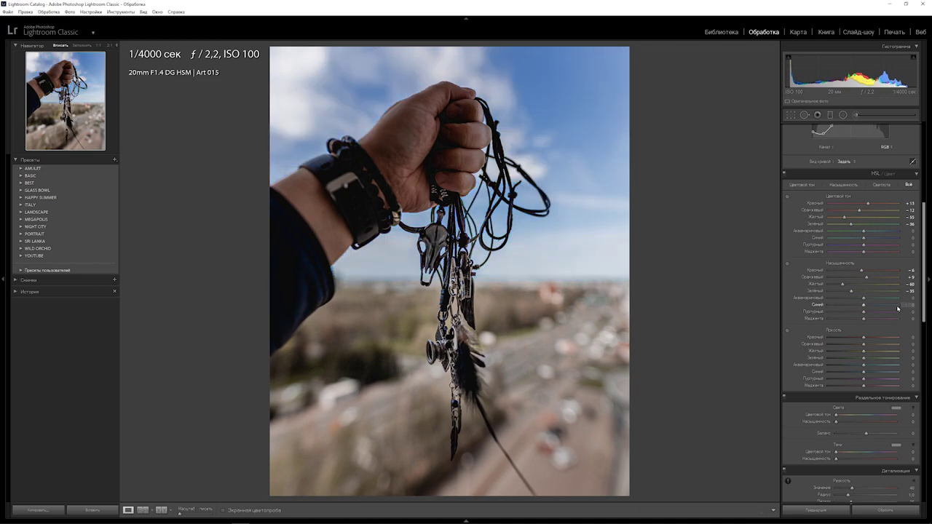
drag(864, 241, 852, 241)
drag(864, 307, 856, 305)
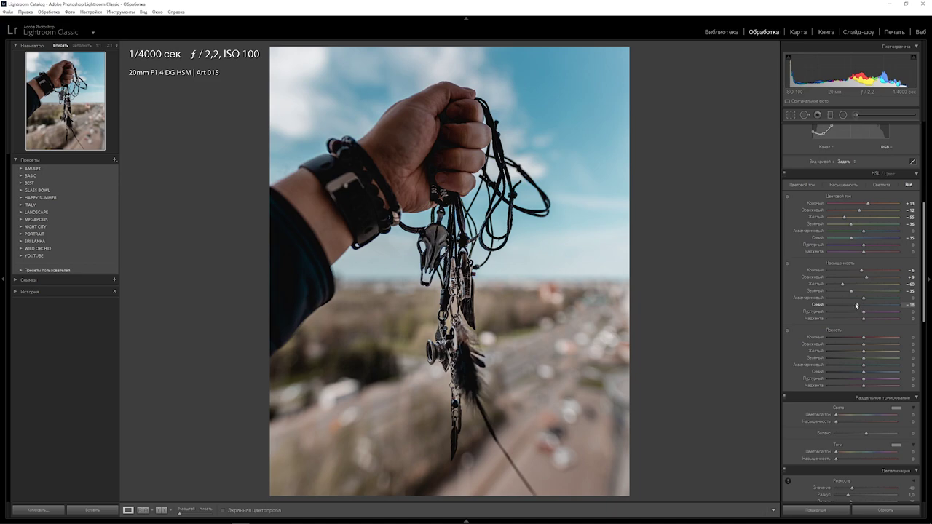
Test Aqua saturation, reset it, then set Aqua hue +20 and slightly desaturate aquas
drag(864, 298, 777, 303)
double_click(912, 301)
drag(864, 233, 870, 232)
drag(864, 299, 857, 301)
Switch the tone curve to the Red channel and add five points along it
scroll(925, 268, up, 5)
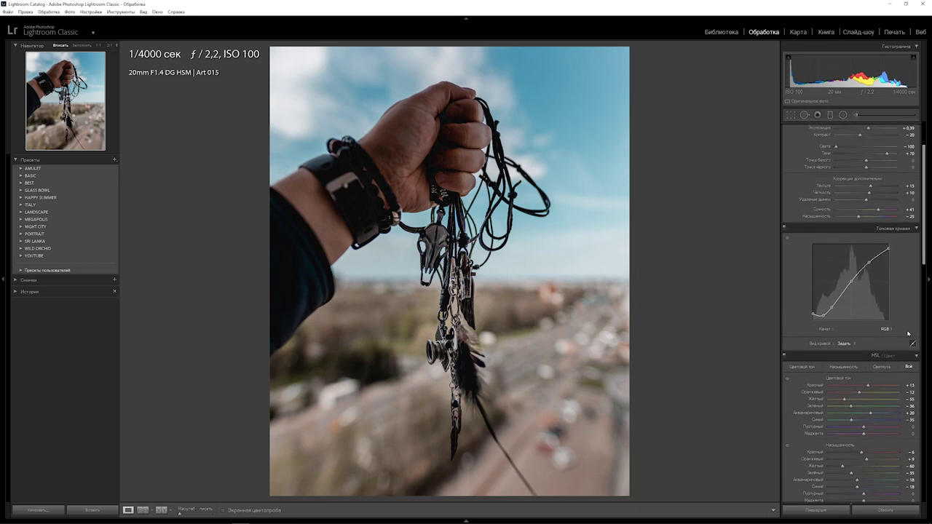
click(888, 329)
click(876, 346)
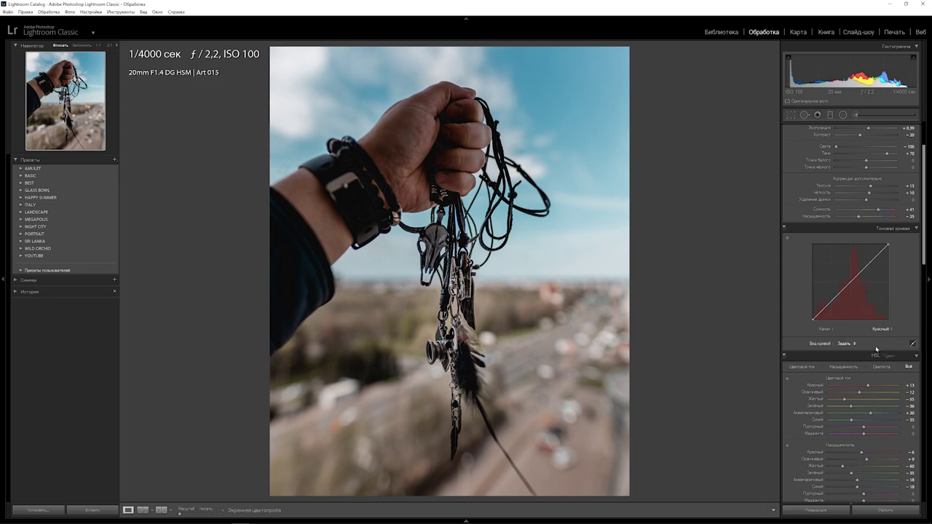
alt+click(831, 302)
alt+click(852, 281)
alt+click(869, 265)
click(863, 270)
alt+click(876, 256)
Pull the red curve's shadow points down (25.5 → 20.0%)
drag(832, 311, 837, 327)
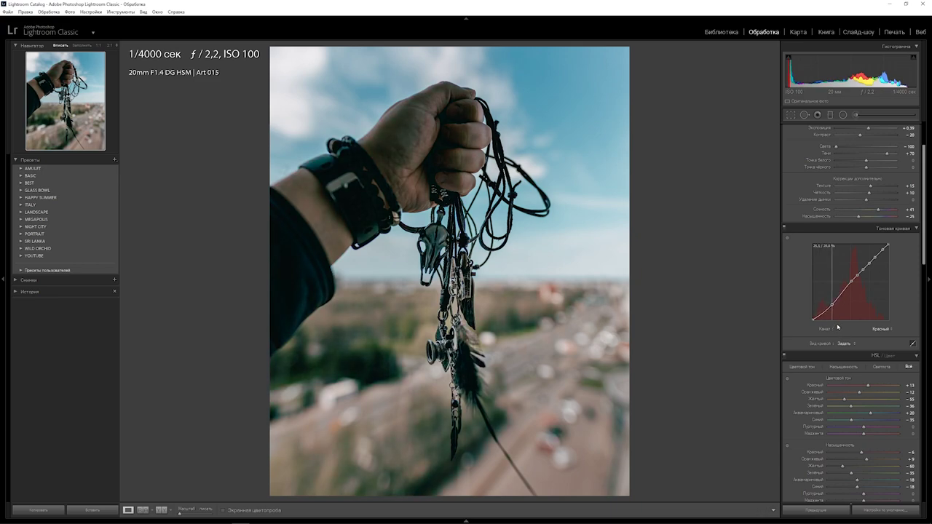
drag(824, 311, 824, 318)
key(alt)
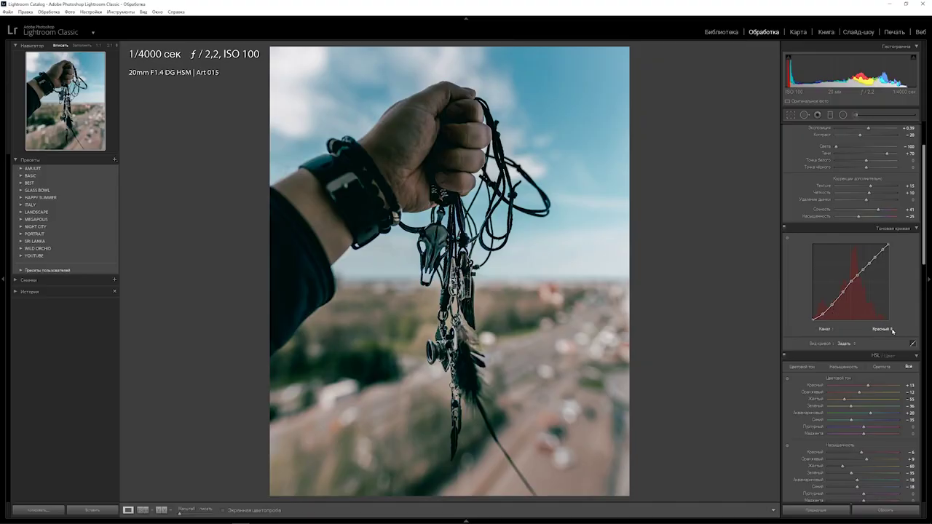
Switch the tone curve to the Green channel and add five points along it
click(883, 329)
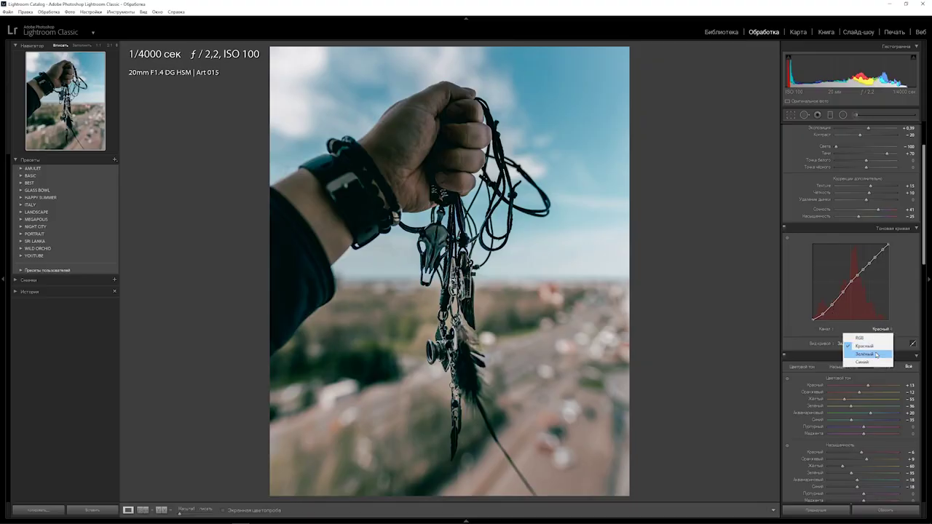
click(877, 354)
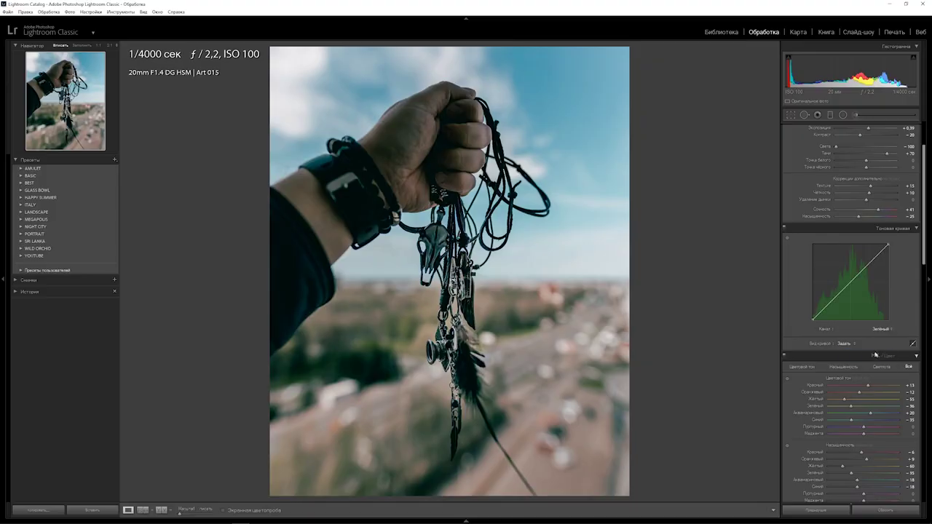
click(831, 301)
click(851, 283)
click(870, 263)
click(863, 271)
click(874, 258)
Add and lower a deep-shadow point and add a midtone point on the green curve
drag(823, 310, 824, 322)
key(alt)
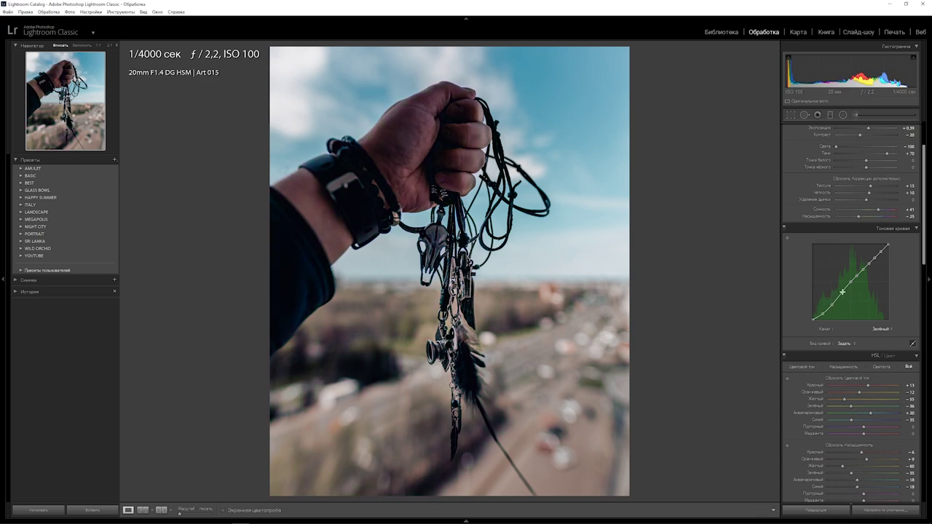
click(842, 292)
key(alt)
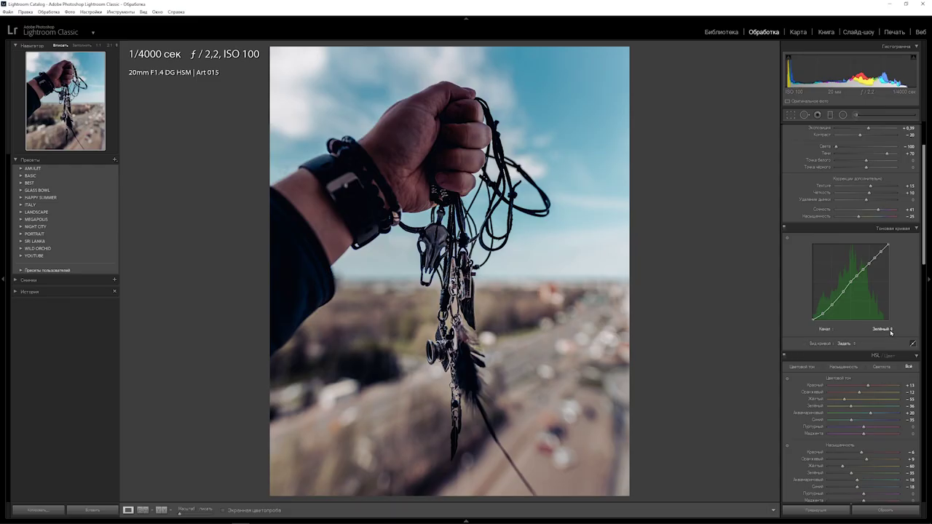
Switch to the Blue channel curve, add several points, and dip the shadow section slightly
click(890, 332)
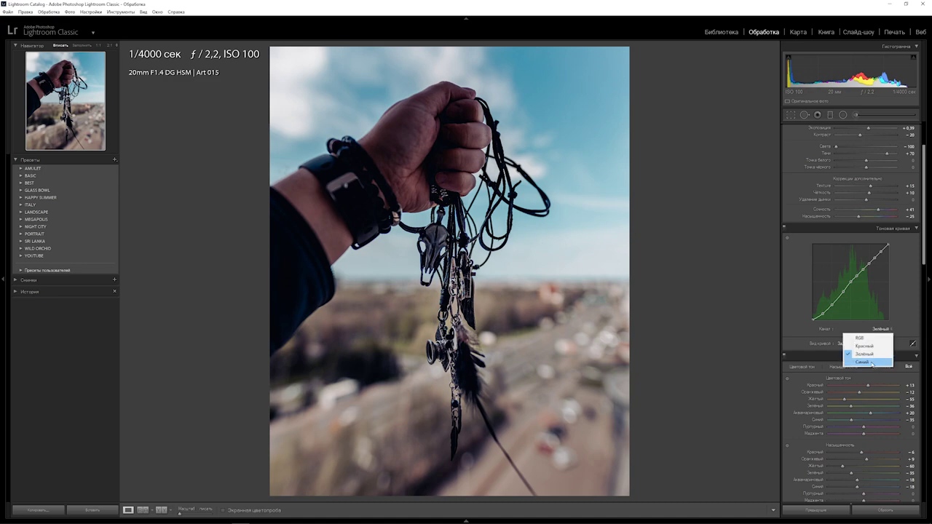
click(872, 362)
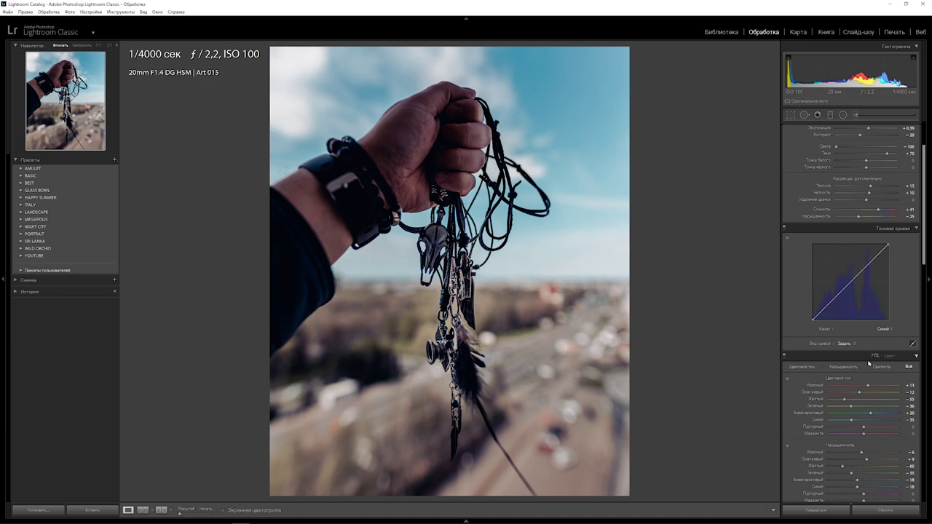
click(851, 281)
click(870, 261)
click(859, 274)
drag(833, 302, 833, 305)
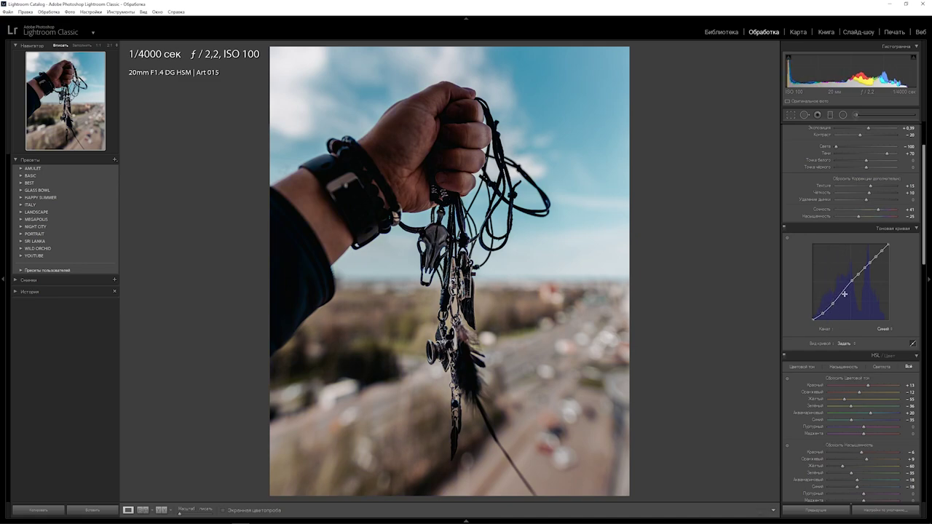
click(843, 292)
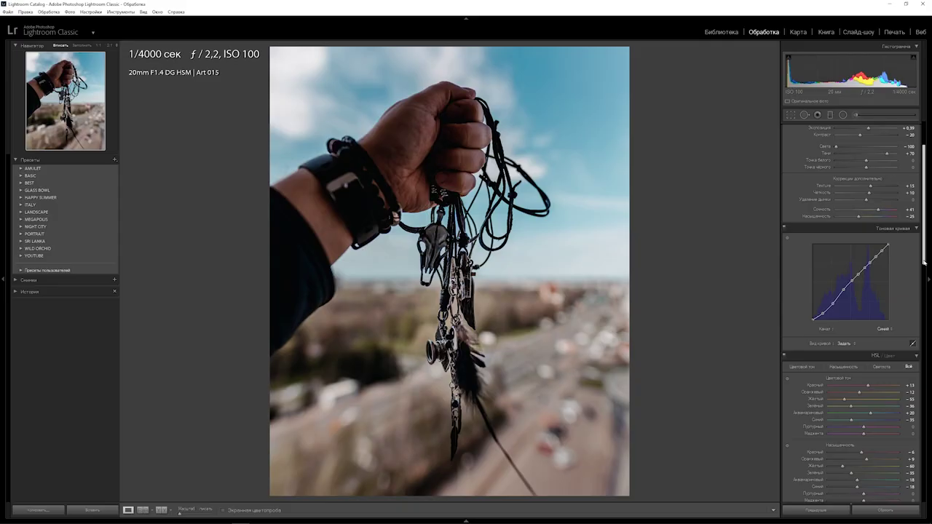
scroll(923, 262, up, 3)
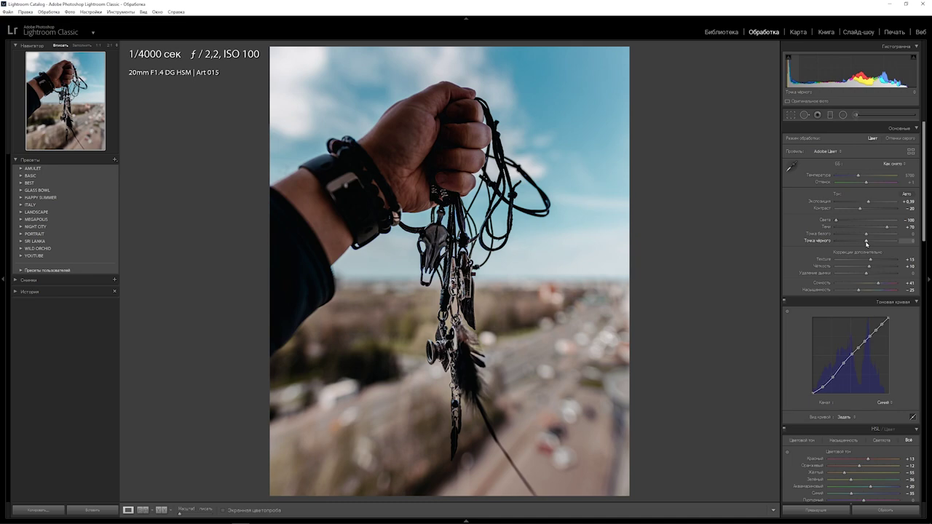
Raise Blacks to +71 and ease Saturation from −25 to −16
drag(866, 243, 887, 241)
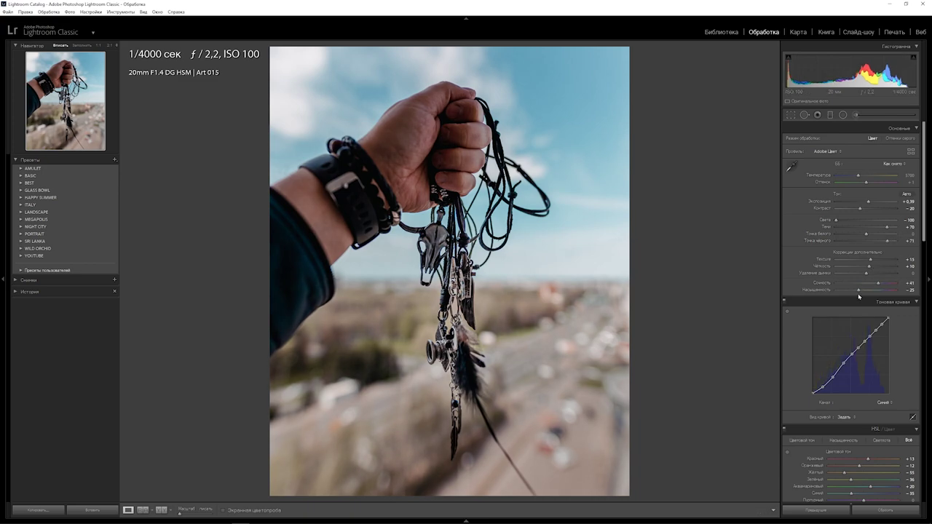
drag(859, 292, 861, 291)
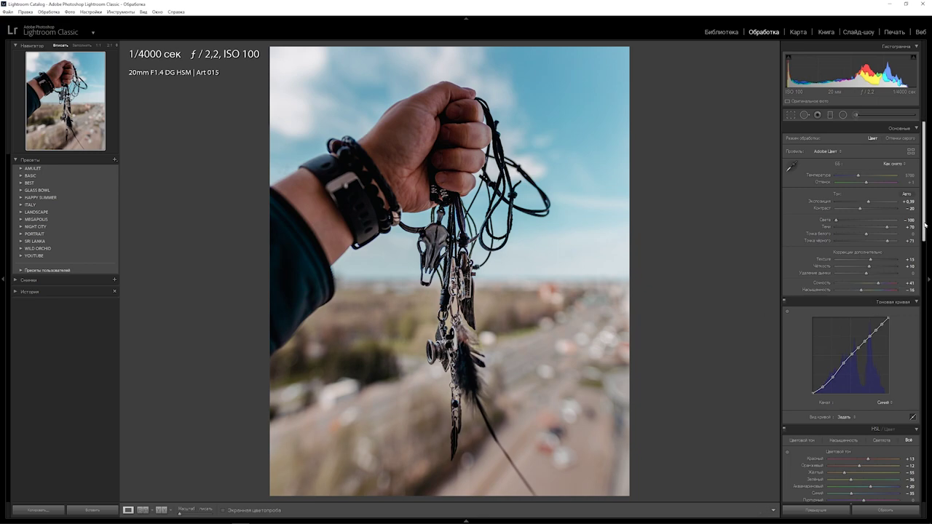
drag(925, 226, 930, 435)
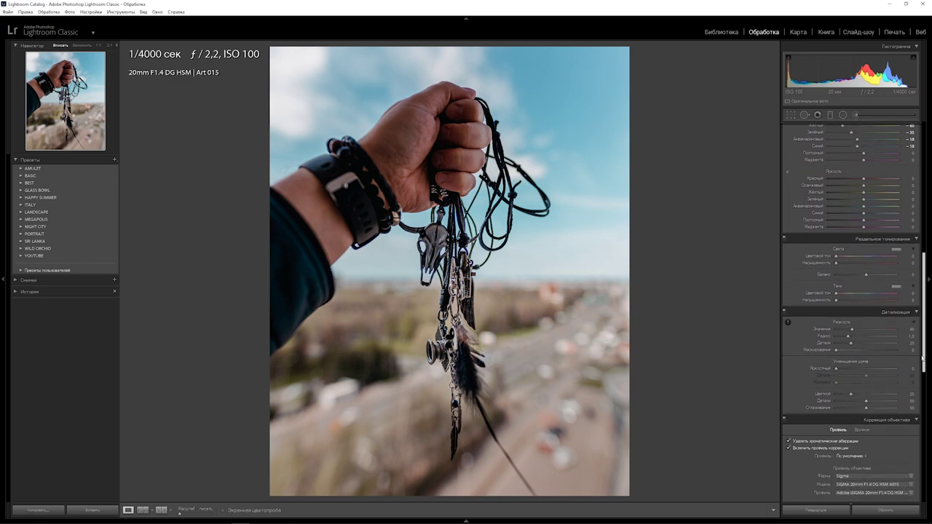
Add a post-crop vignette with Amount −13, Roundness +100 and Feather 100
scroll(858, 327, down, 5)
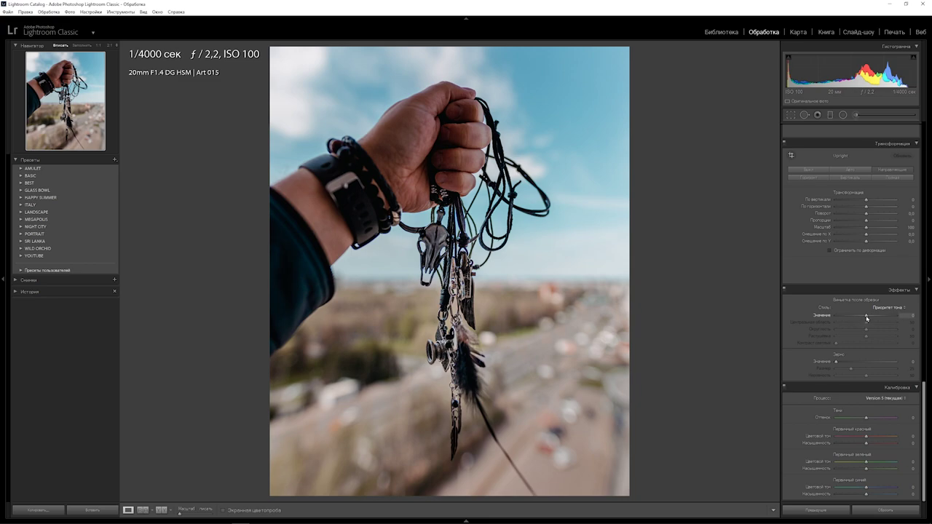
drag(866, 317, 755, 336)
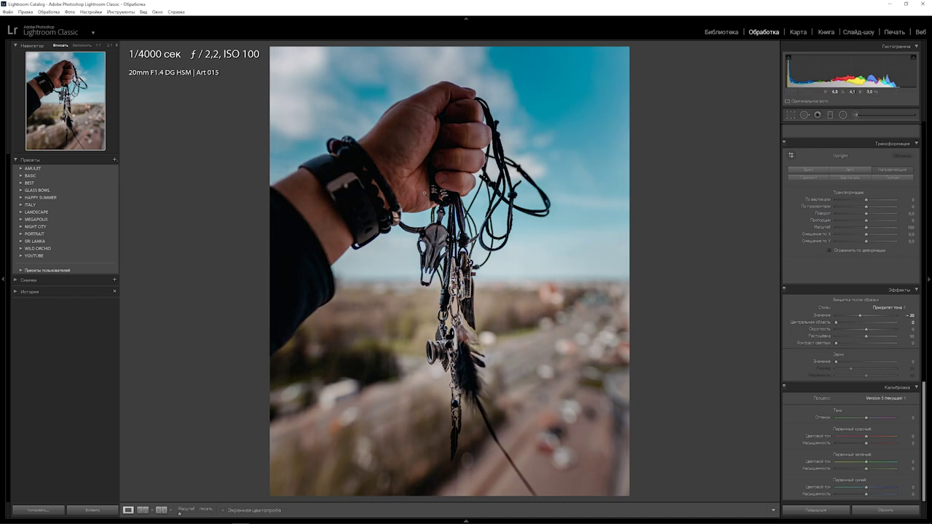
drag(867, 329, 896, 329)
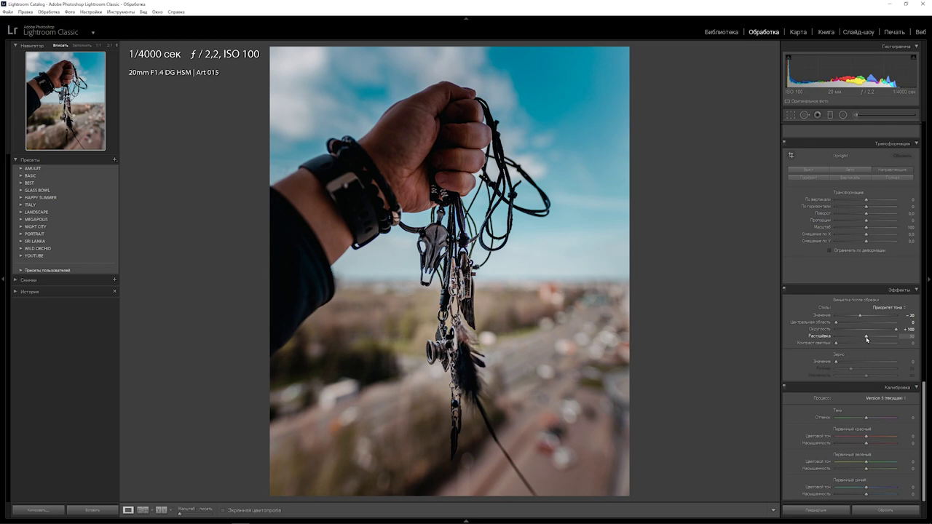
drag(867, 337, 896, 336)
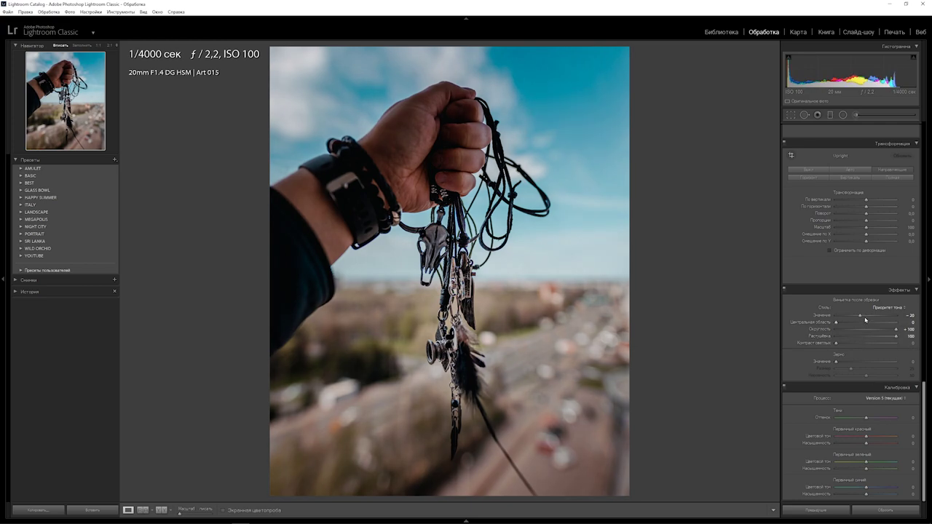
drag(861, 317, 863, 317)
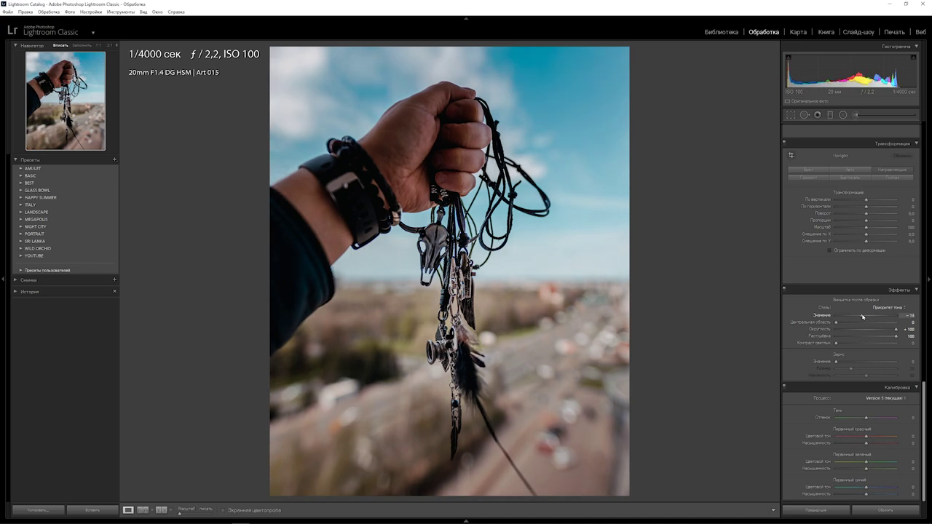
drag(863, 317, 863, 317)
Raise the Blue tone-curve channel's black point slightly
click(925, 337)
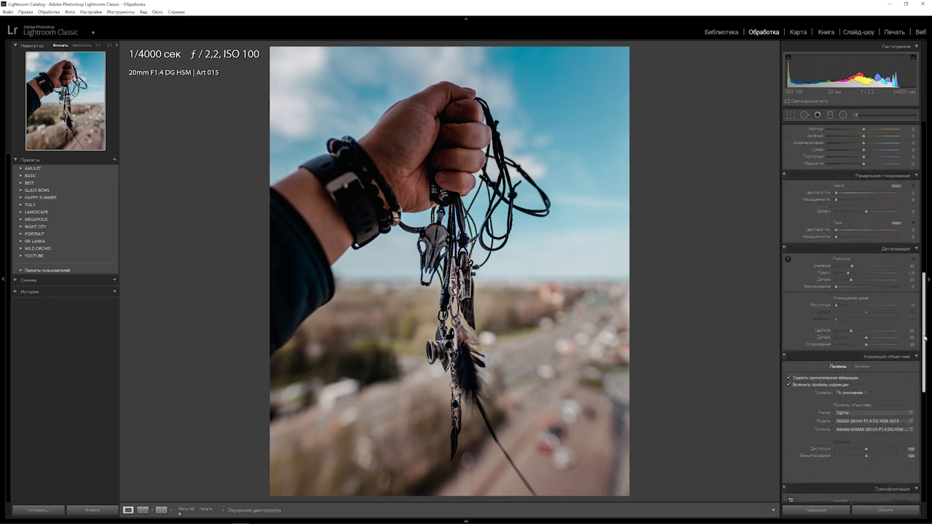
drag(925, 337, 925, 211)
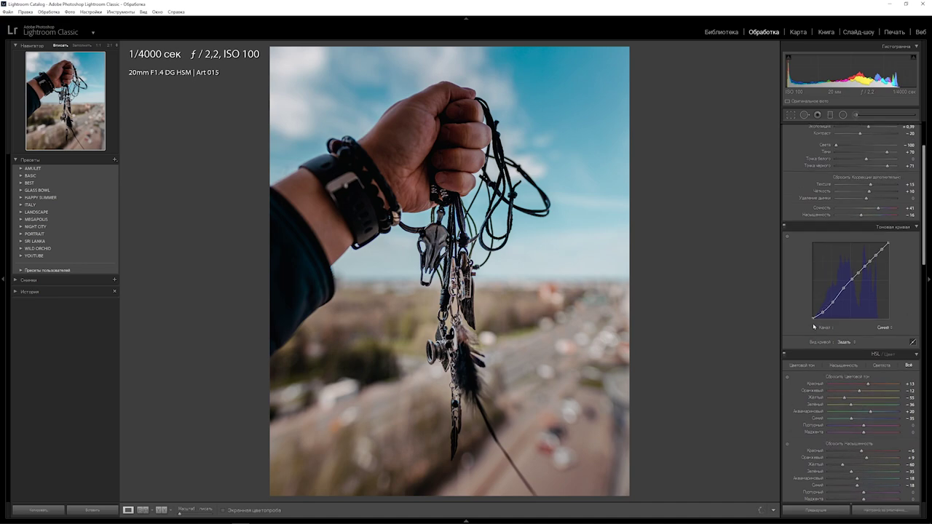
mouse_move(813, 316)
mouse_down()
mouse_move(810, 307)
mouse_move(812, 315)
mouse_up()
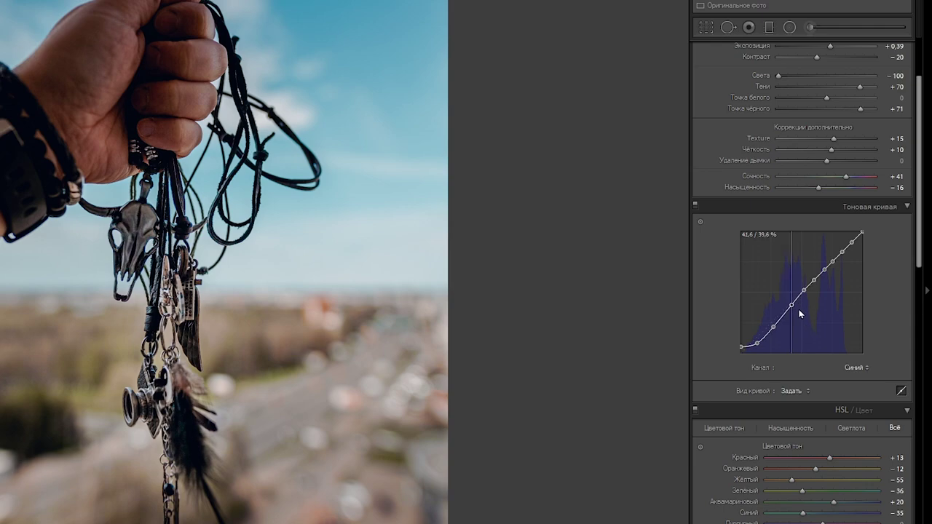
Inspect the Green and Red channel curves, then compare Before/After with the original
click(866, 367)
click(808, 410)
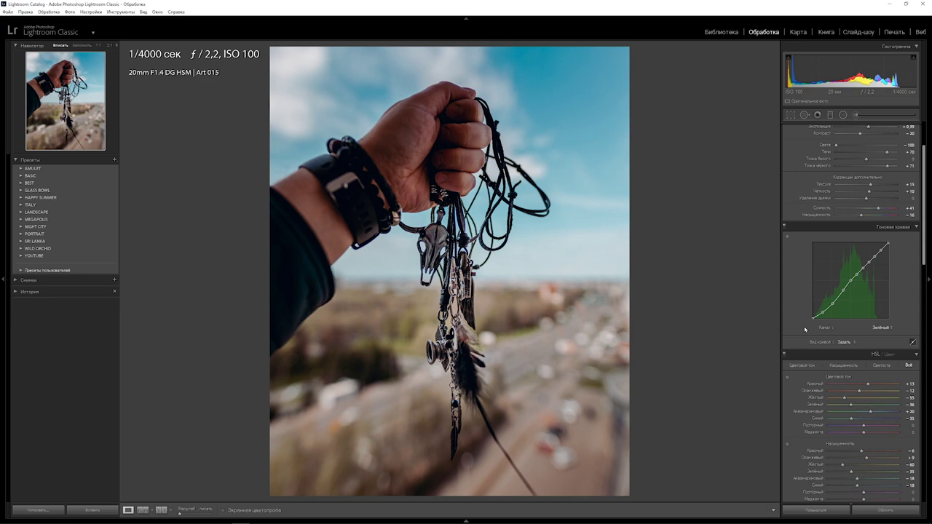
click(881, 328)
click(882, 321)
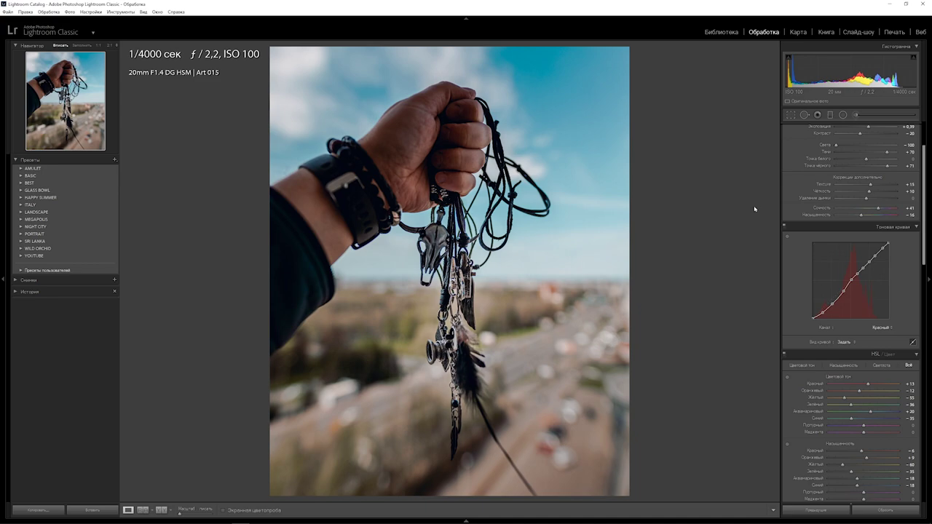
key(backslash)
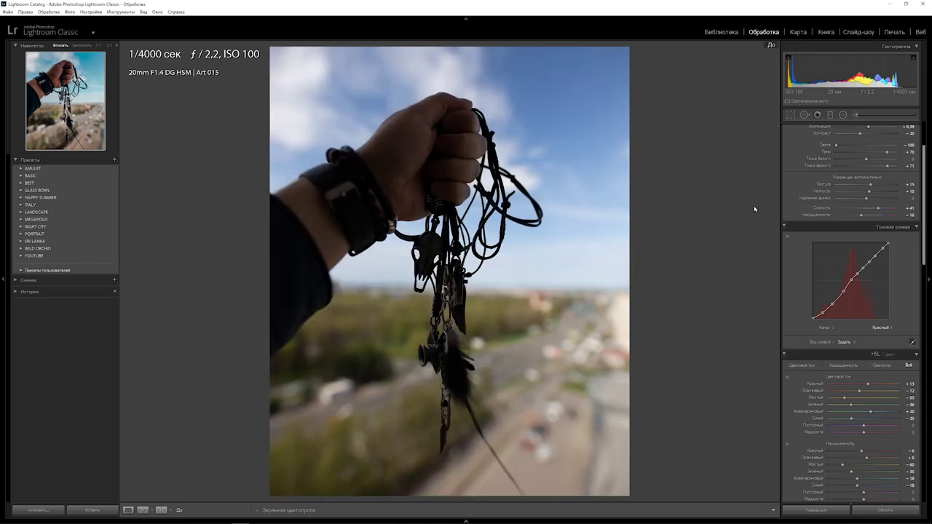
key(backslash)
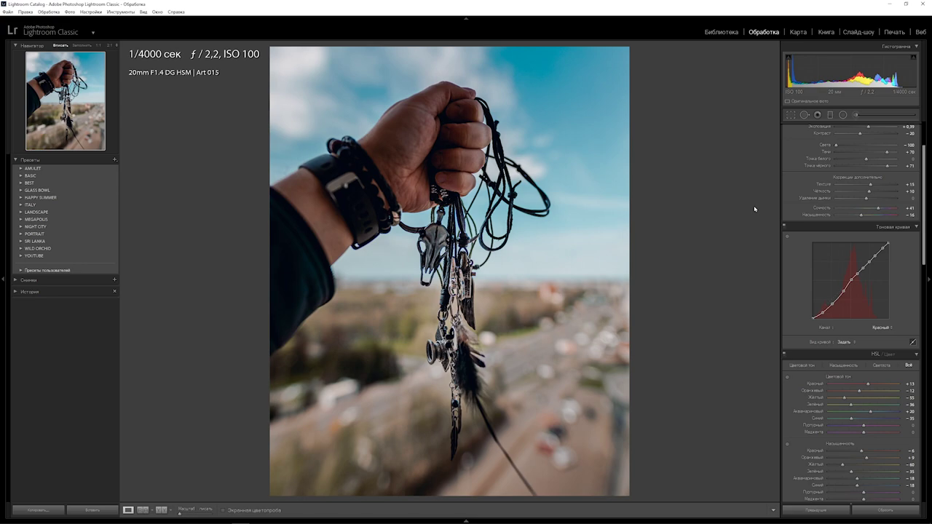
Save the current edits as develop preset 'Amulet_009' in the AMULET group
click(115, 160)
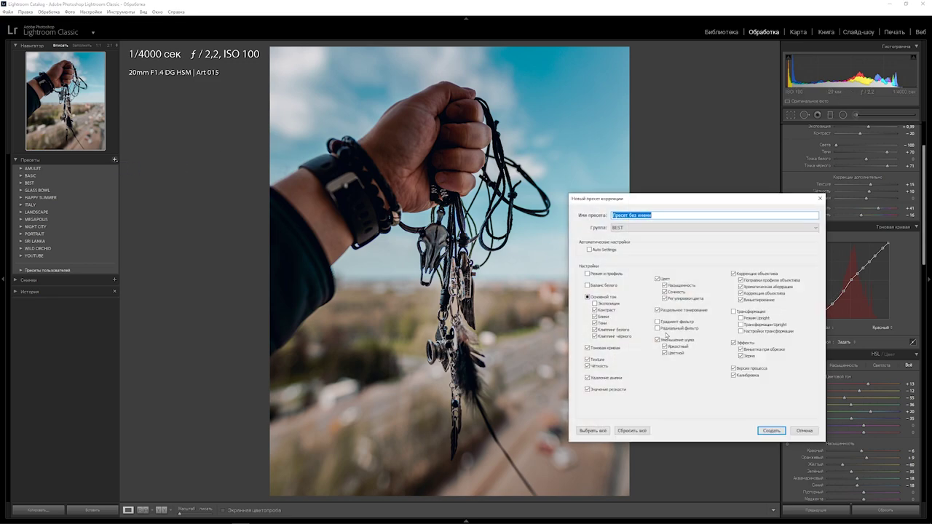
click(820, 233)
click(681, 249)
text(Amu)
text(let_)
text(009)
click(772, 431)
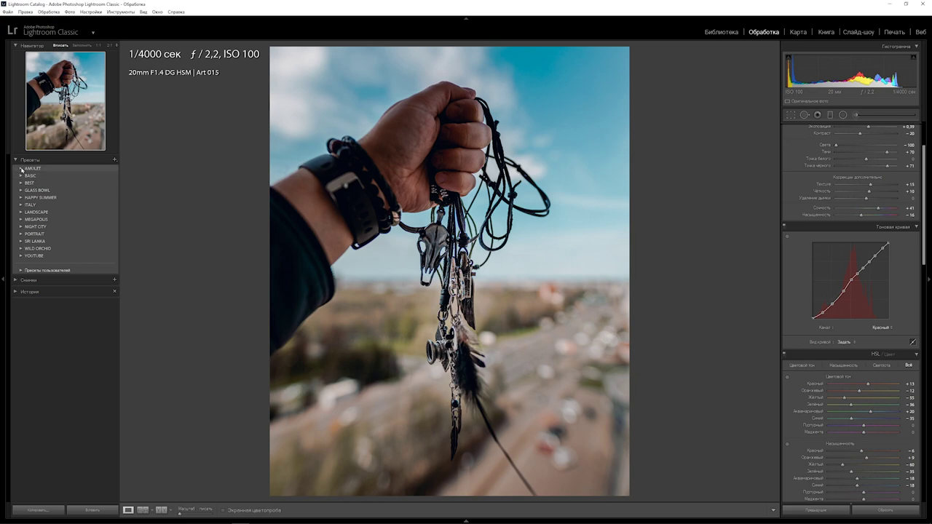
Expand the AMULET presets, go to the first photo and apply Amulet_001
click(51, 169)
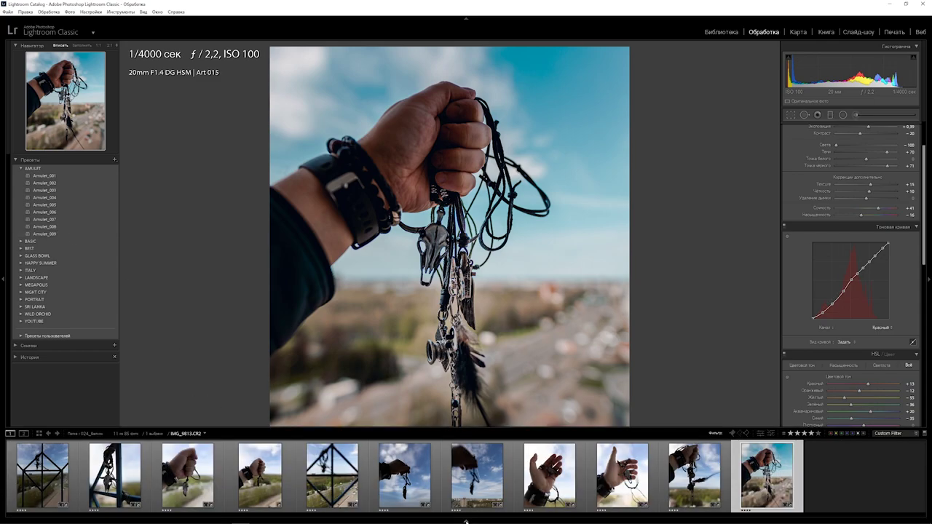
click(466, 521)
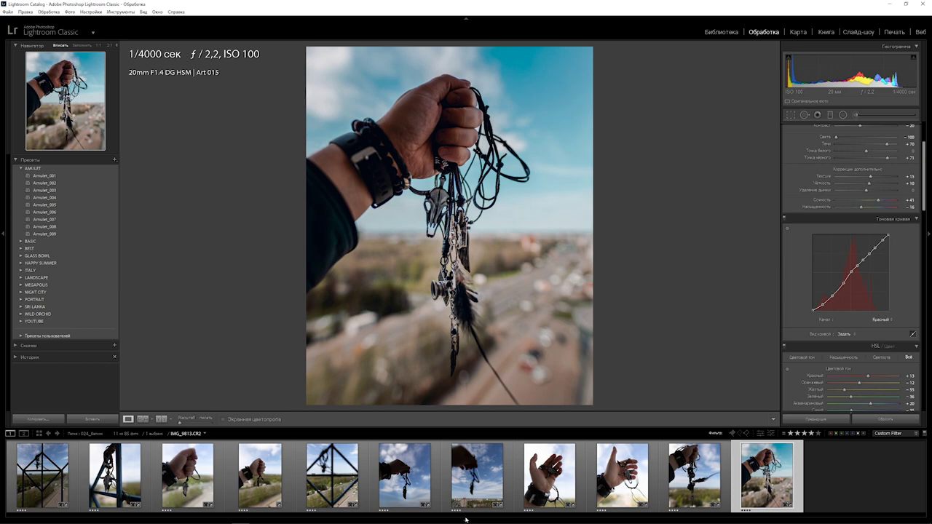
key(Home)
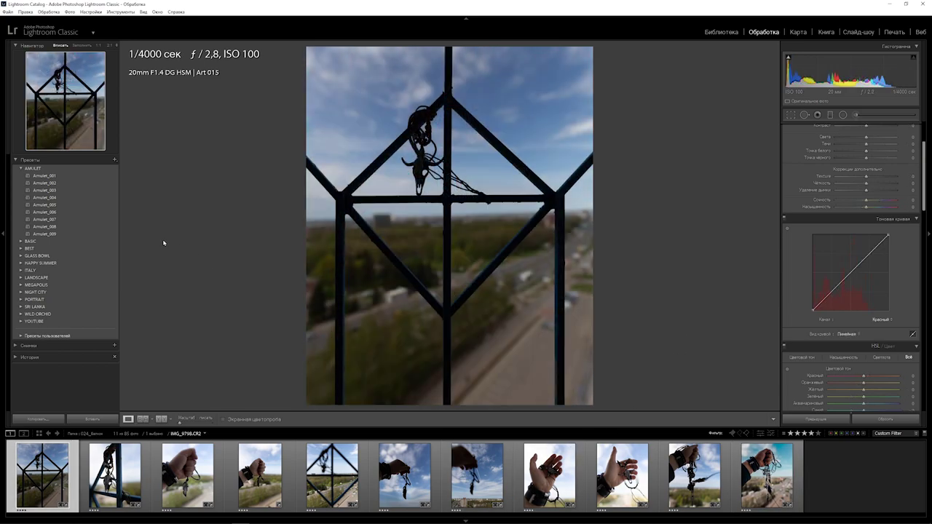
click(47, 176)
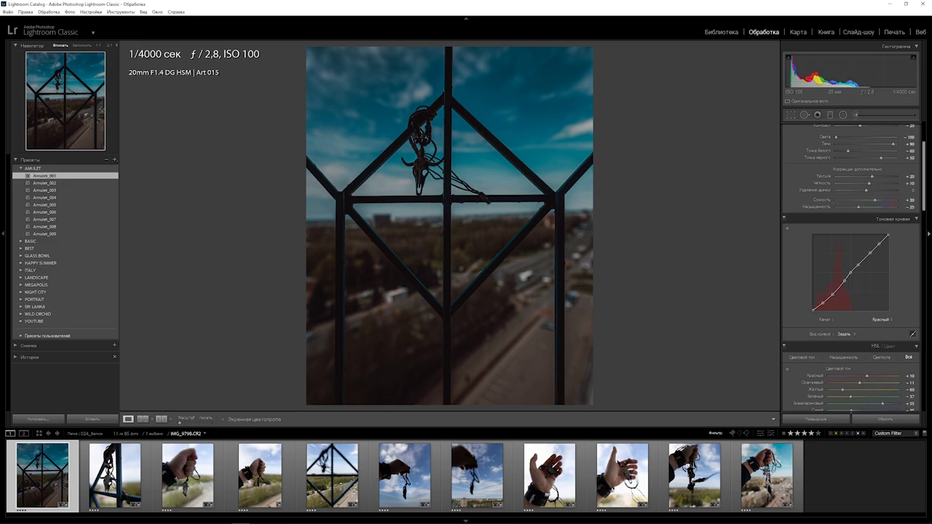
Raise the tower photo's exposure to +1.30, then move to the second photo
scroll(923, 159, up, 3)
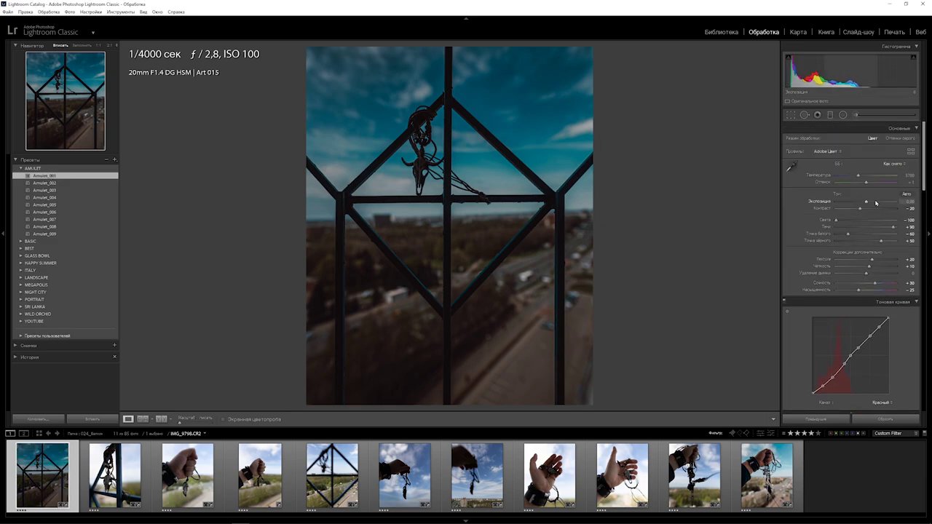
drag(867, 202, 874, 202)
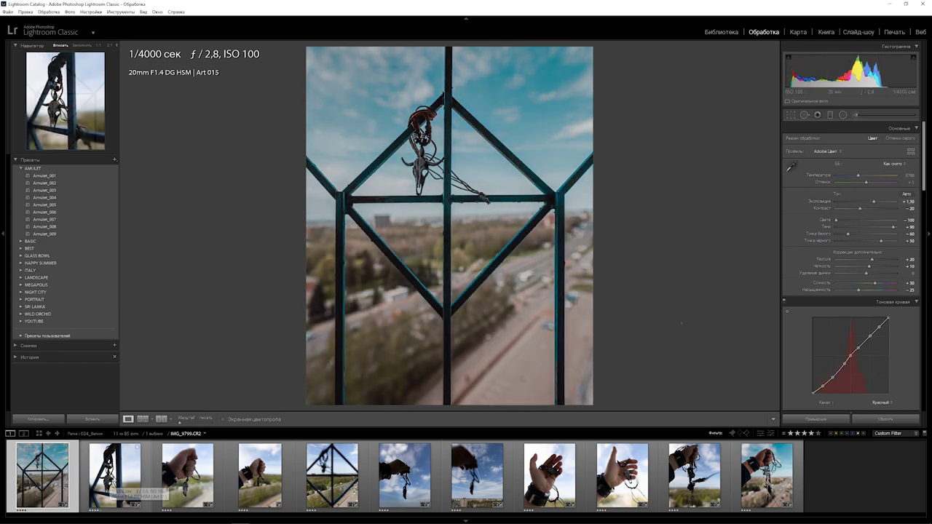
click(114, 477)
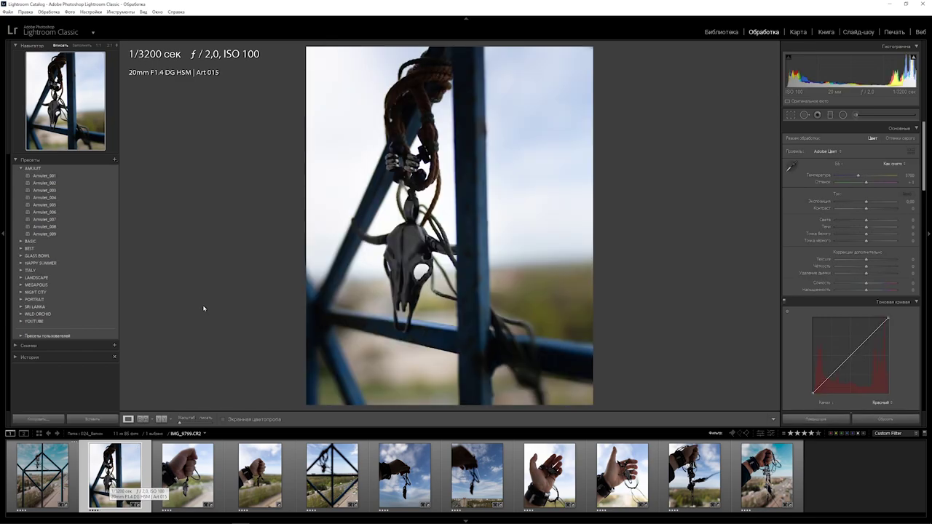
Audition several Amulet presets on the skull photo, settle on Amulet_004 and set exposure to +1.00
click(47, 185)
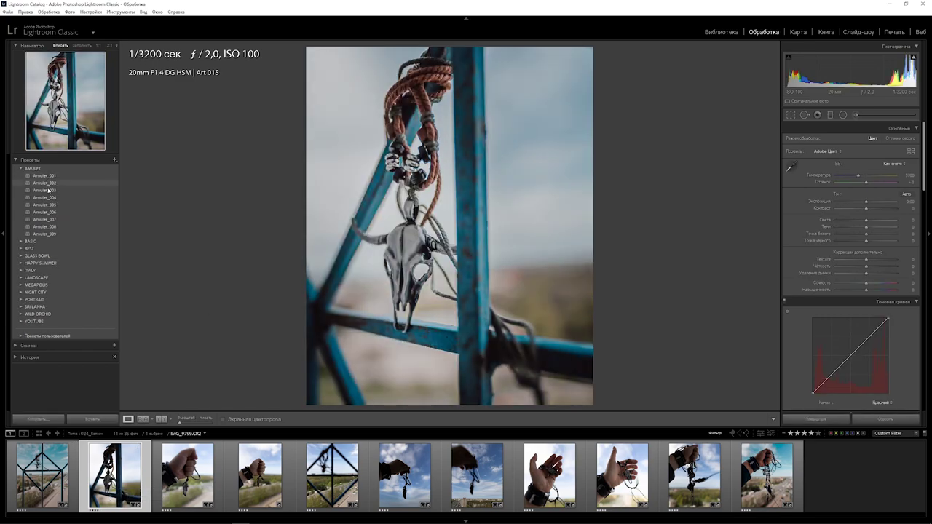
click(47, 190)
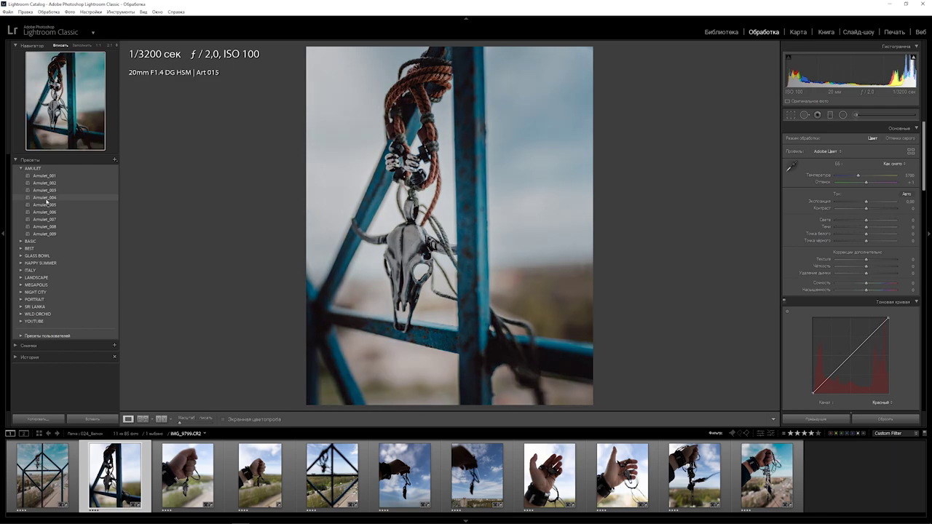
click(47, 199)
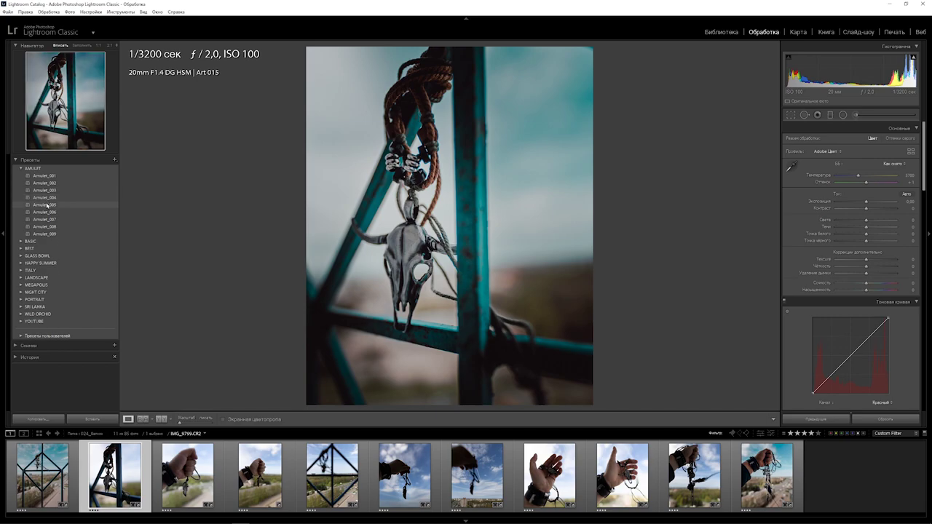
click(47, 206)
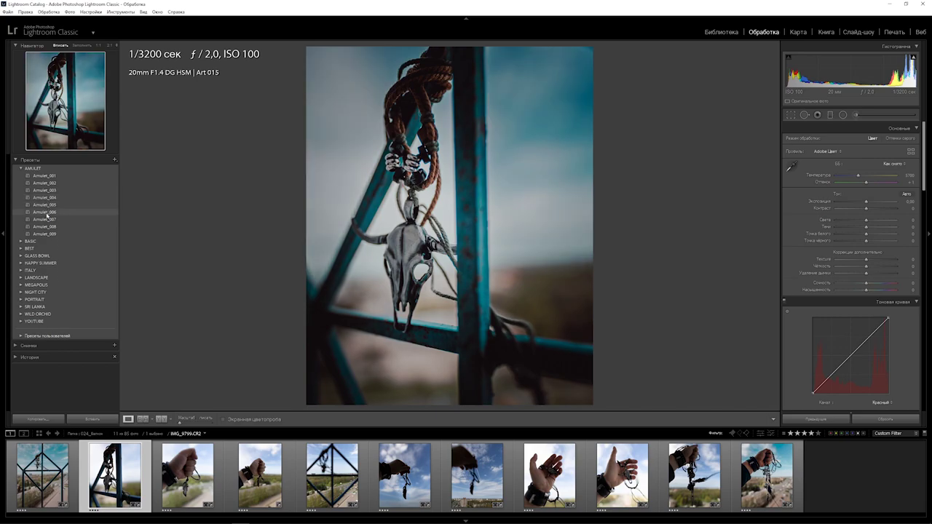
click(47, 219)
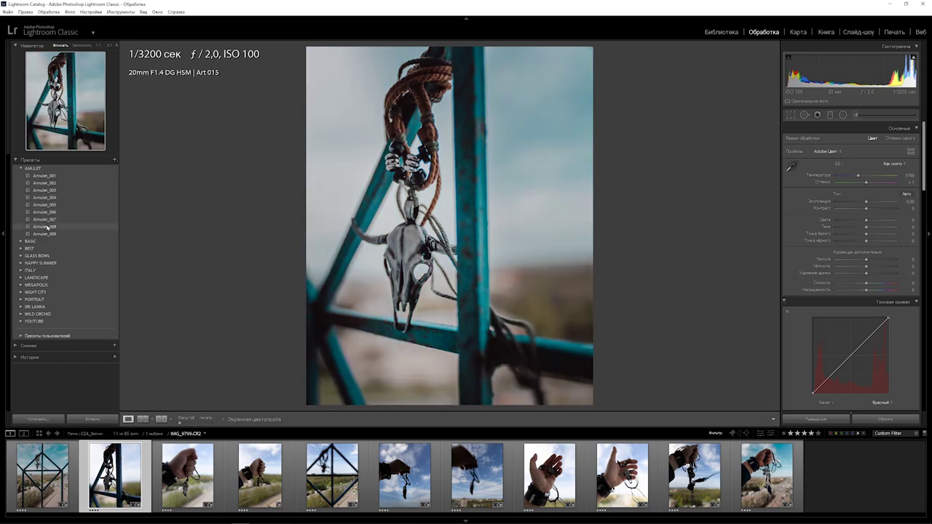
click(46, 227)
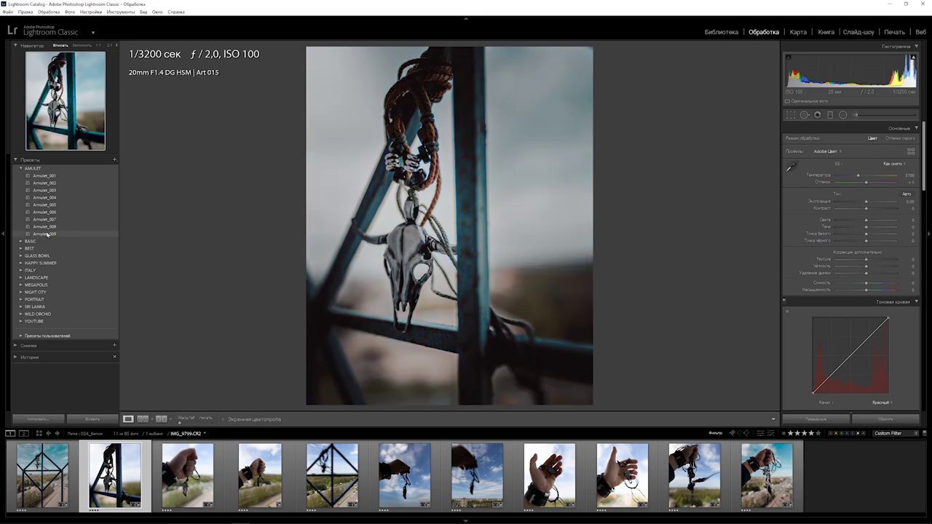
click(48, 198)
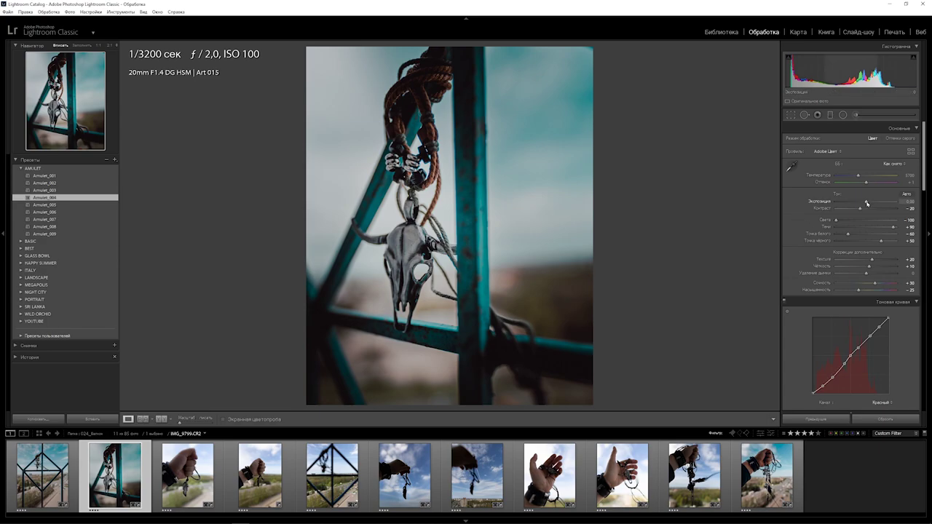
drag(867, 203, 873, 202)
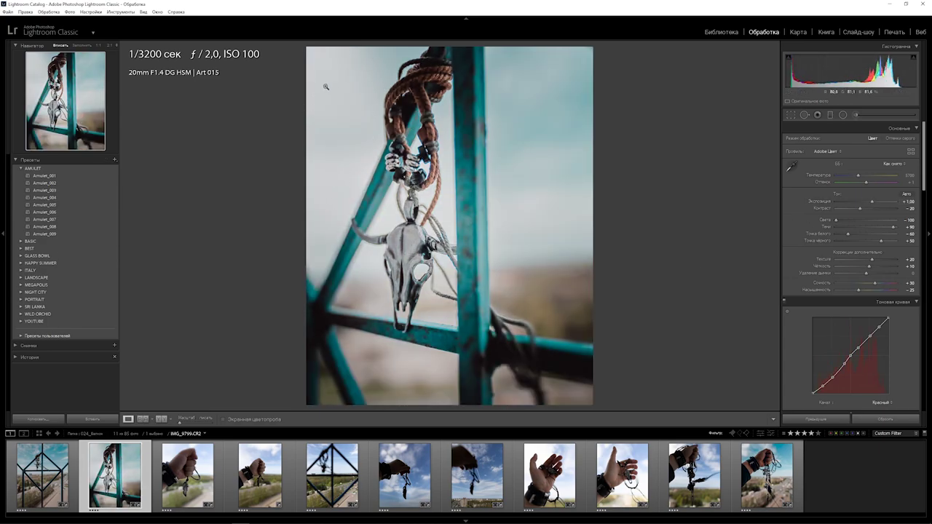
Add an angled graduated filter over the skull photo's top with exposure about −1.95
click(831, 115)
drag(291, 85, 357, 136)
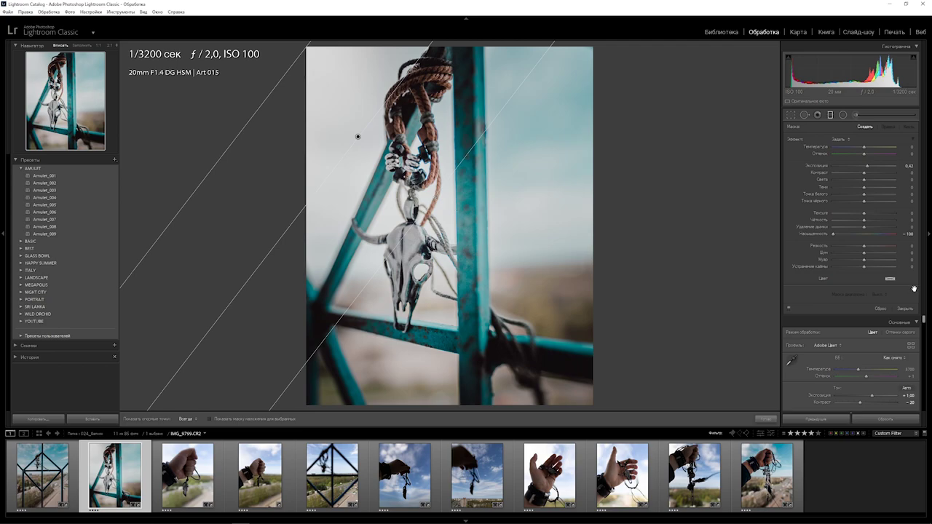
double_click(834, 235)
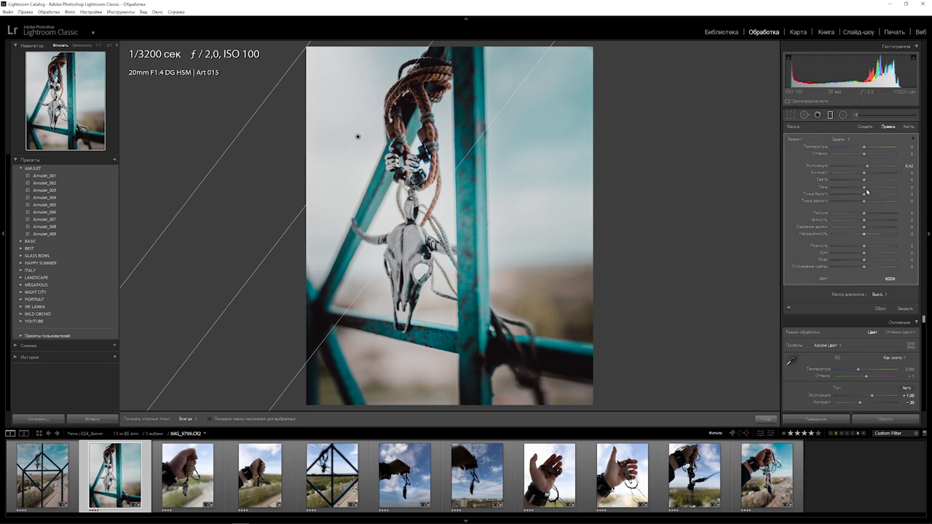
double_click(864, 167)
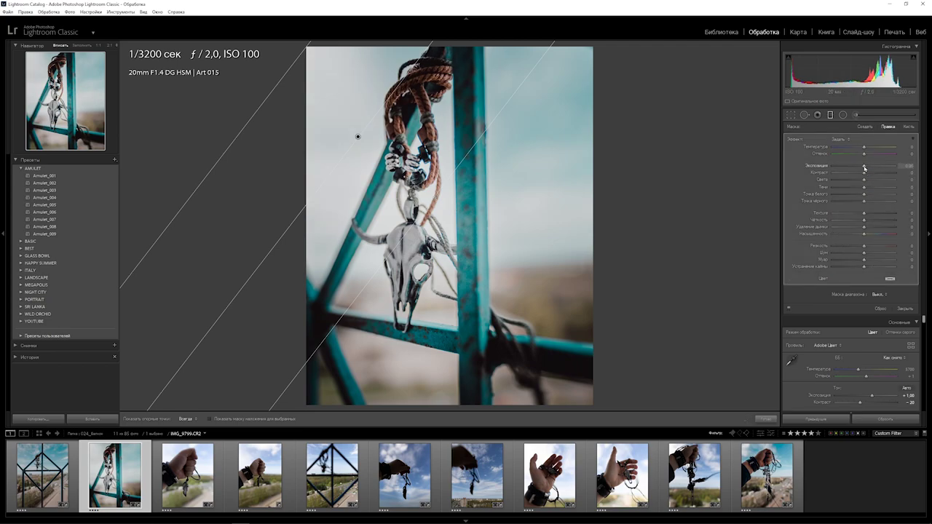
drag(865, 168, 849, 166)
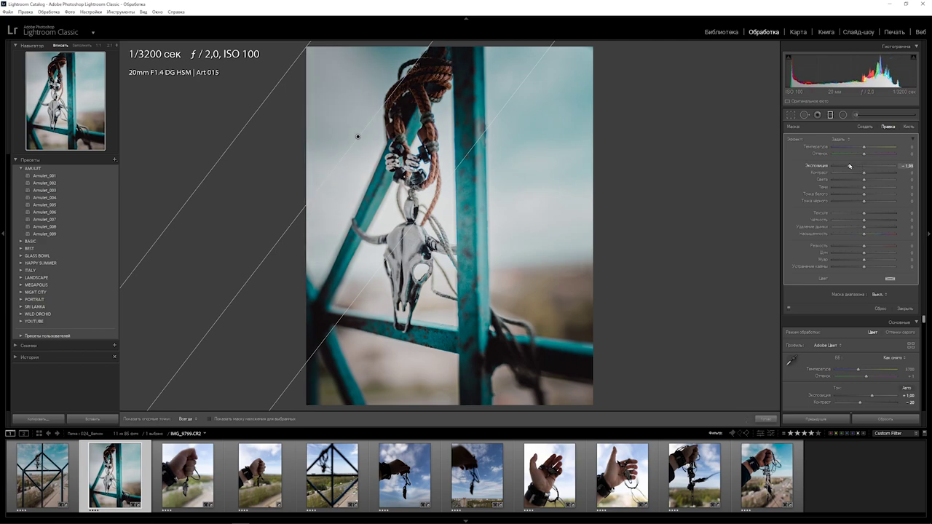
drag(403, 80, 395, 72)
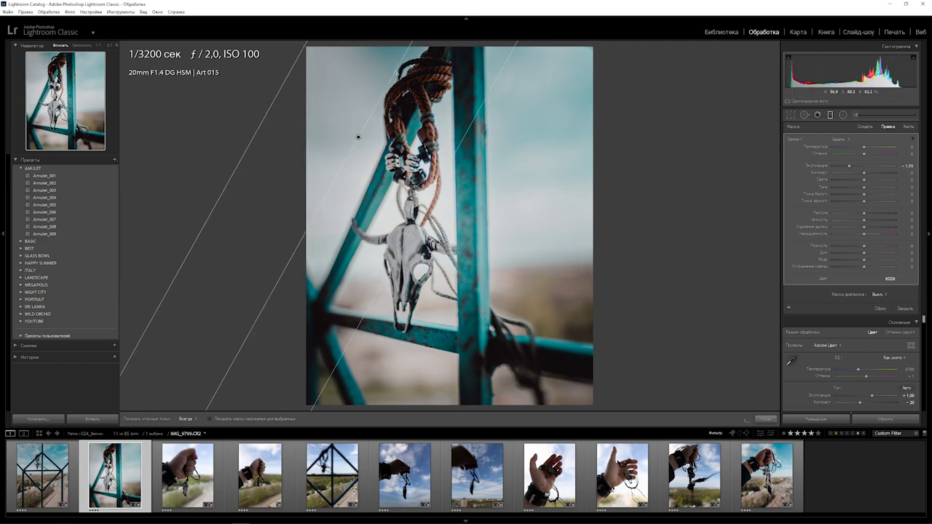
key(m)
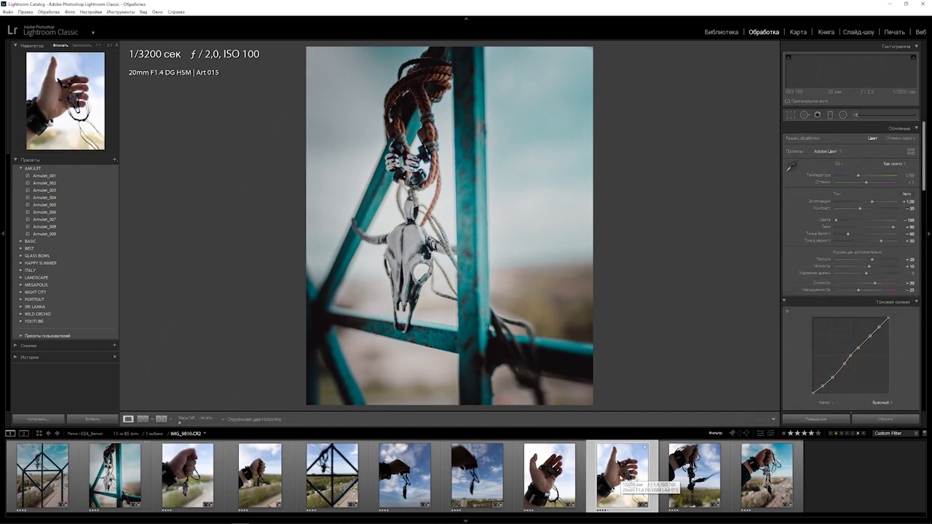
Open the hand-holding-amulet photo, try presets Amulet_001–007, and settle on Amulet_005
click(621, 474)
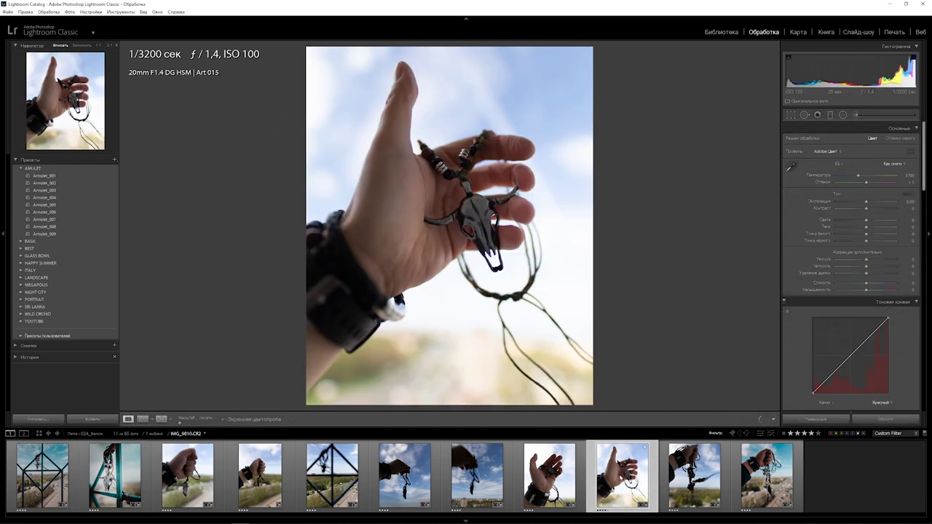
click(53, 176)
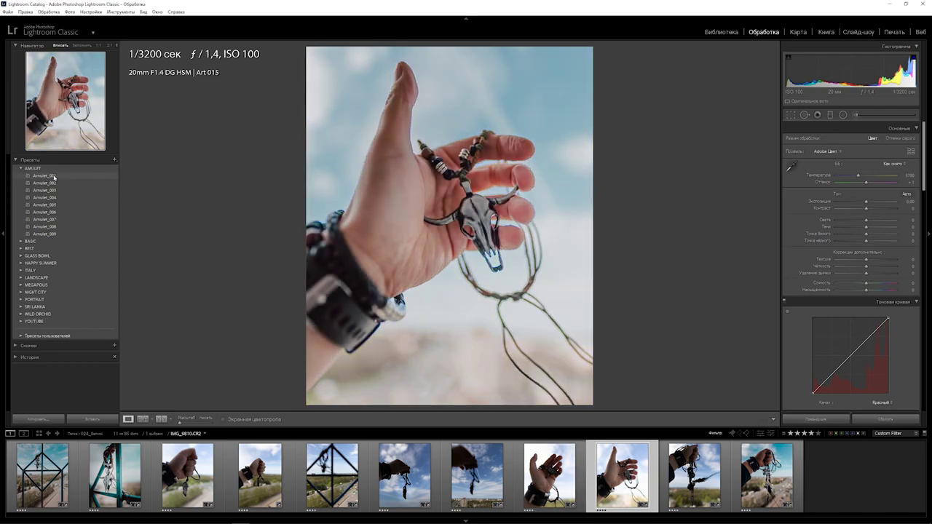
click(52, 184)
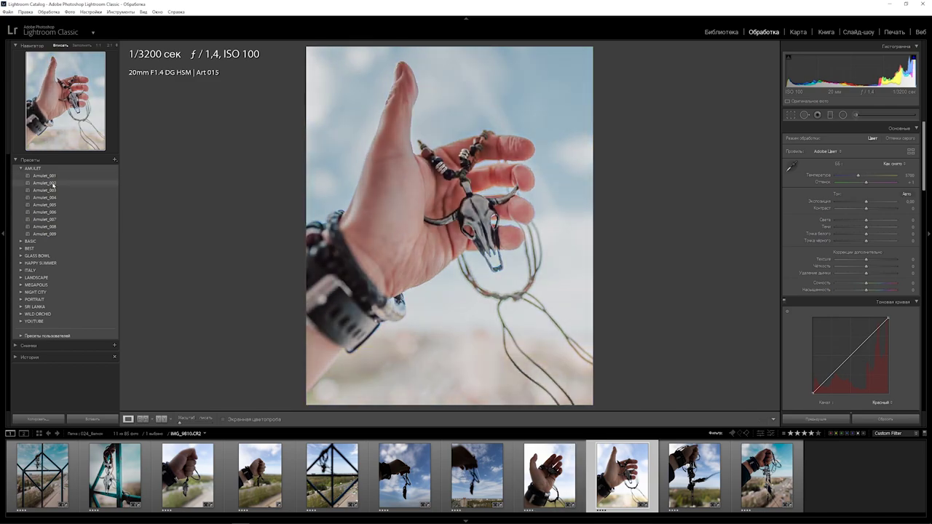
click(50, 198)
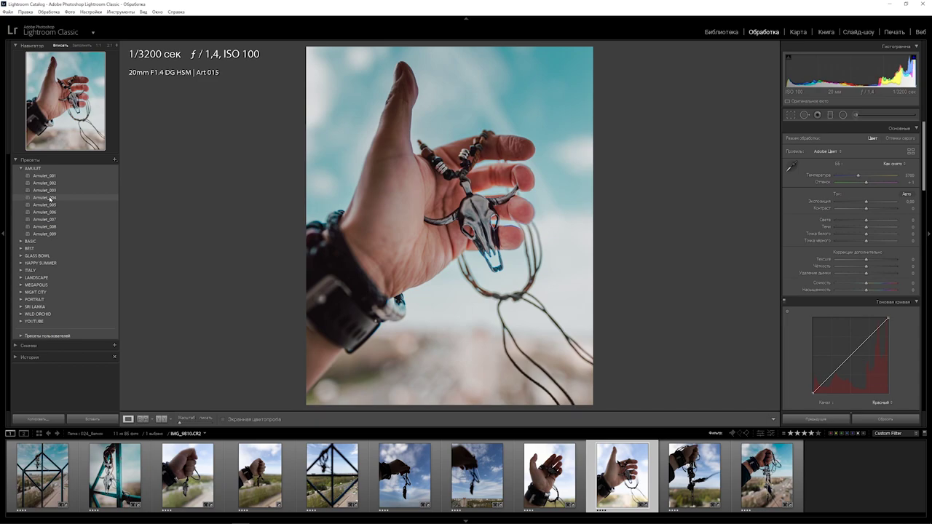
click(49, 206)
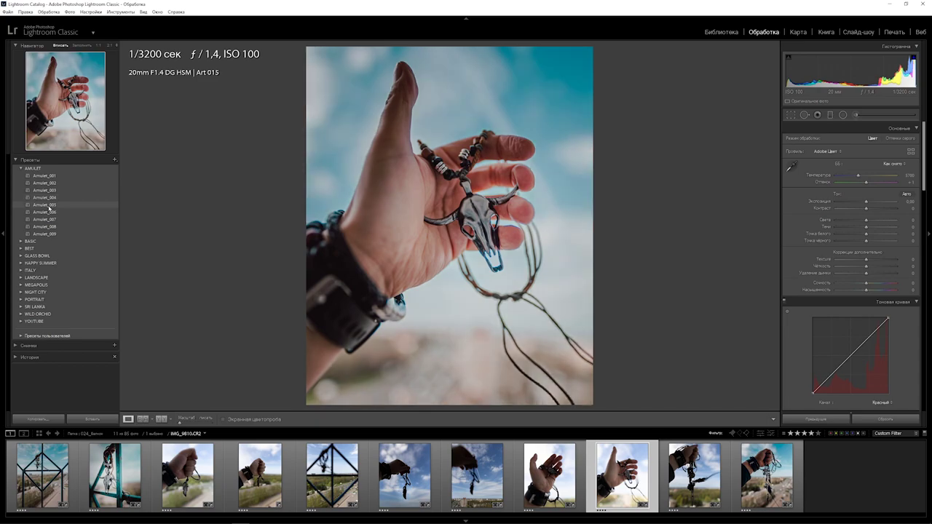
click(47, 212)
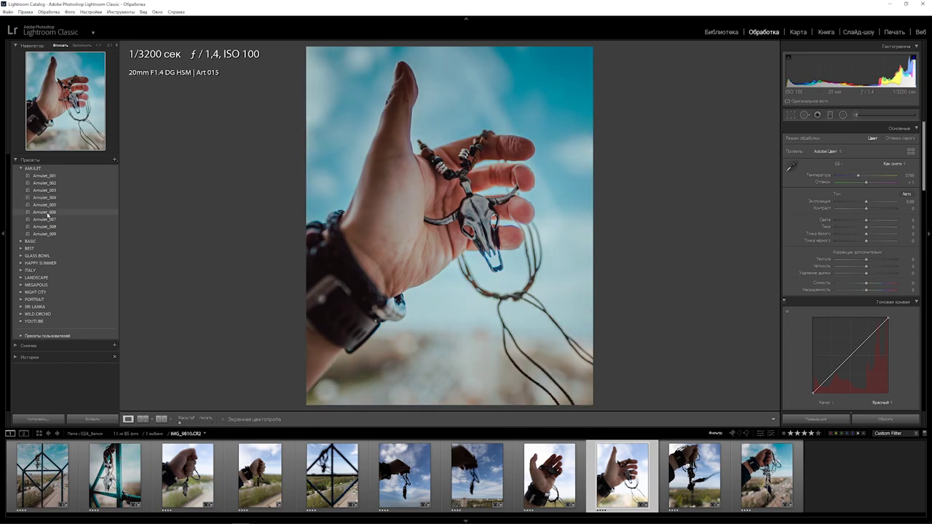
click(47, 219)
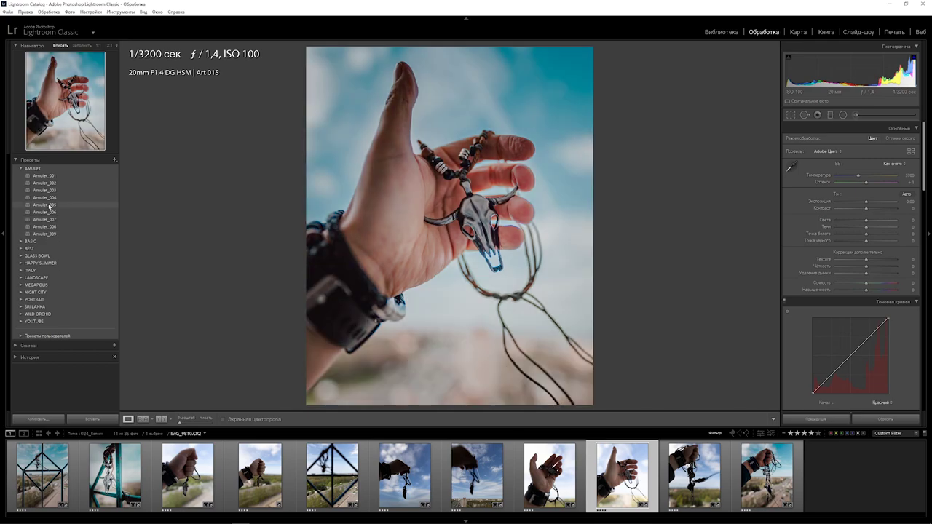
click(49, 207)
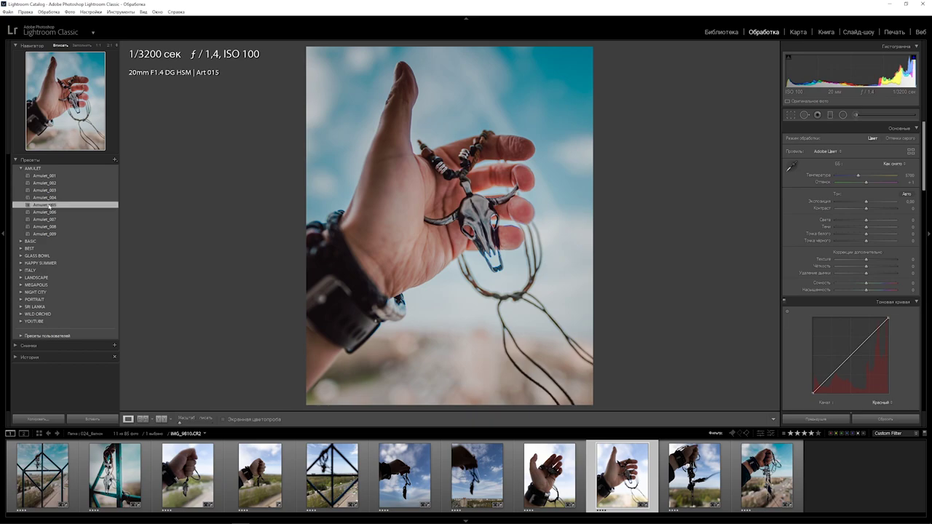
click(830, 114)
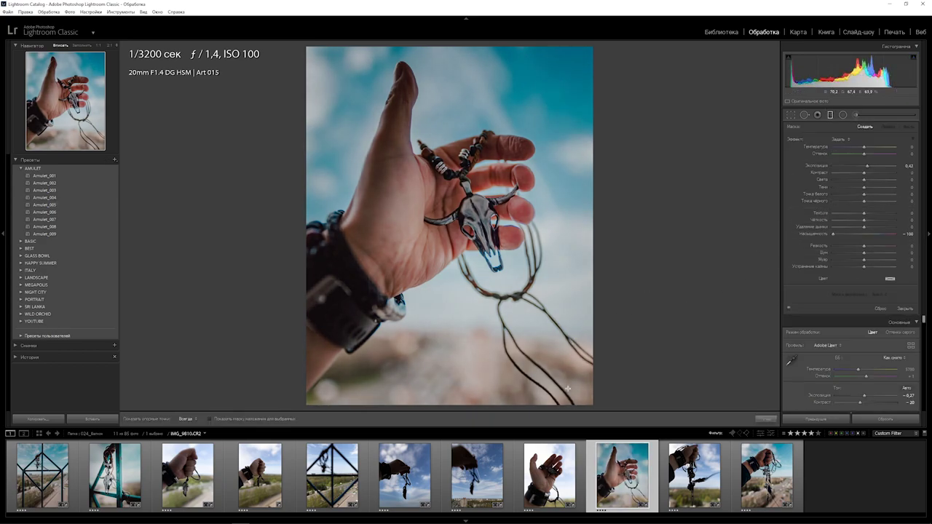
Darken the hand photo's lower area with a −1.40 exposure graduated filter, then open the pendant-over-city photo
drag(568, 399, 422, 213)
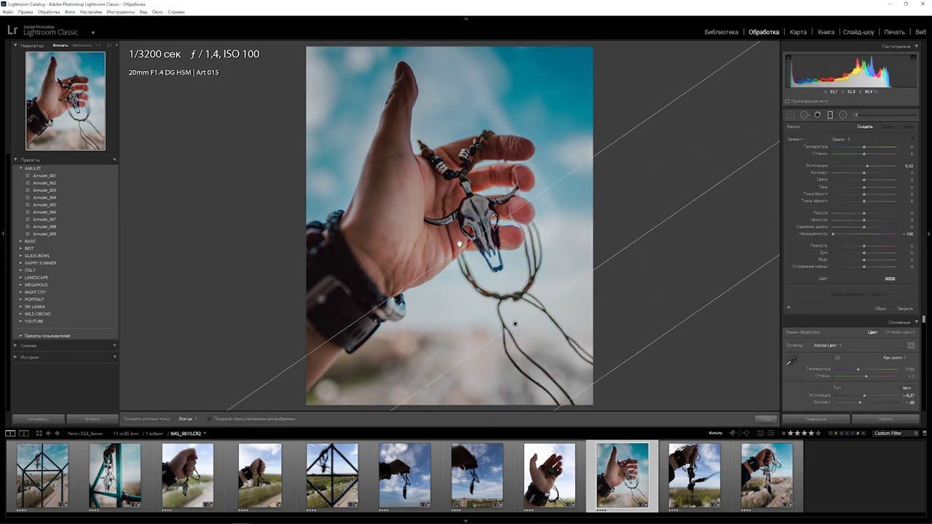
double_click(834, 235)
double_click(867, 168)
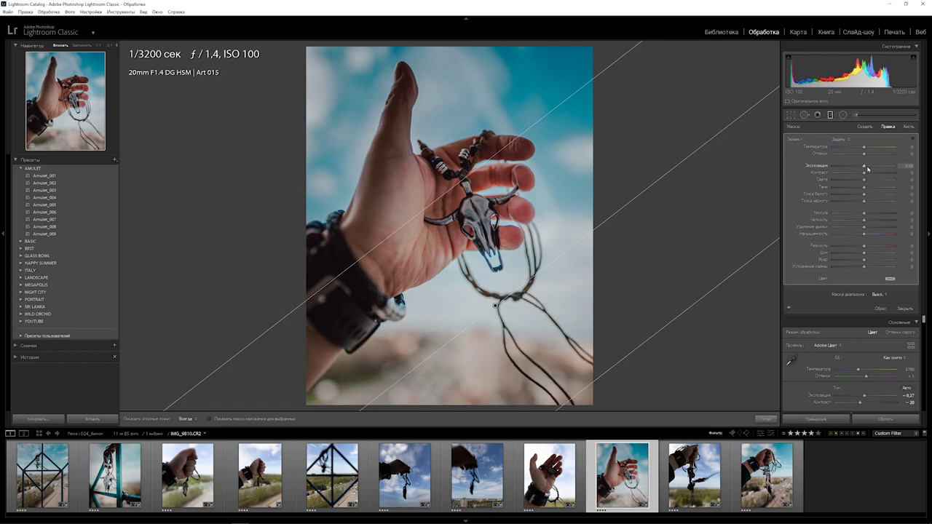
drag(865, 169, 846, 165)
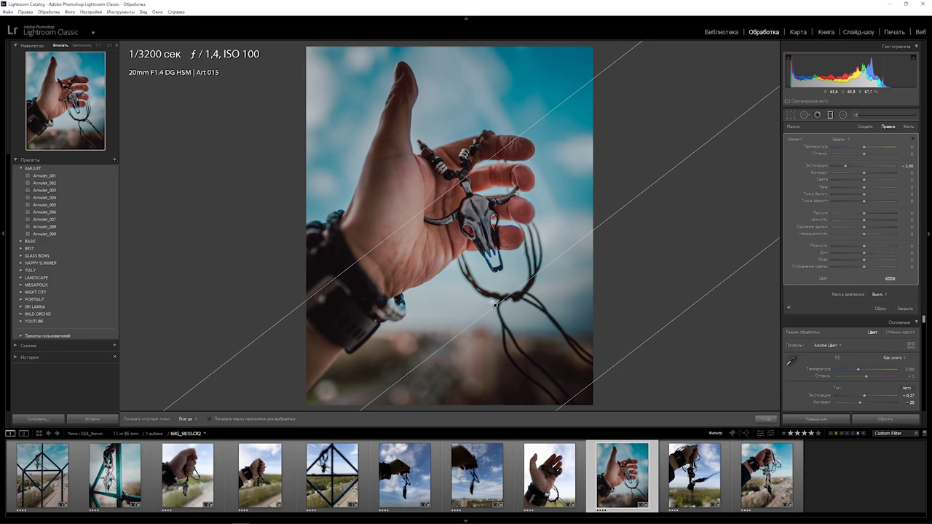
drag(496, 305, 487, 294)
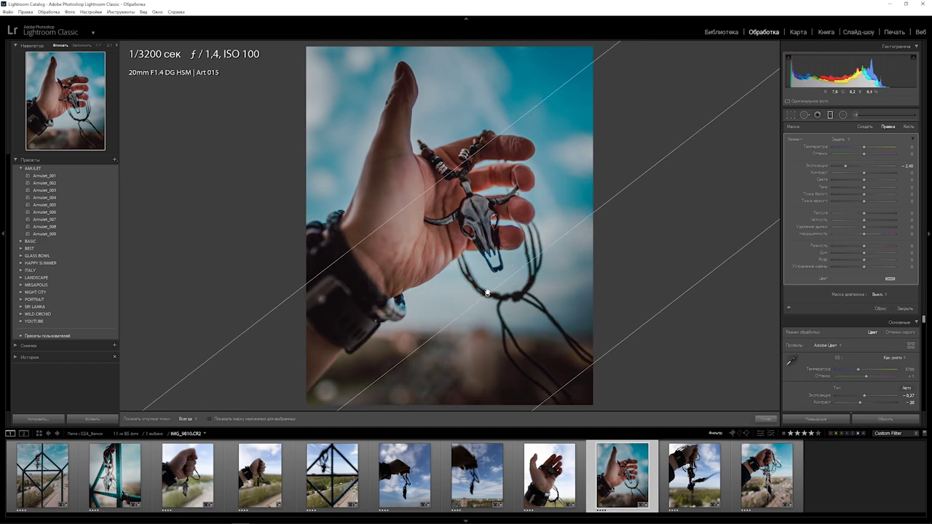
click(475, 484)
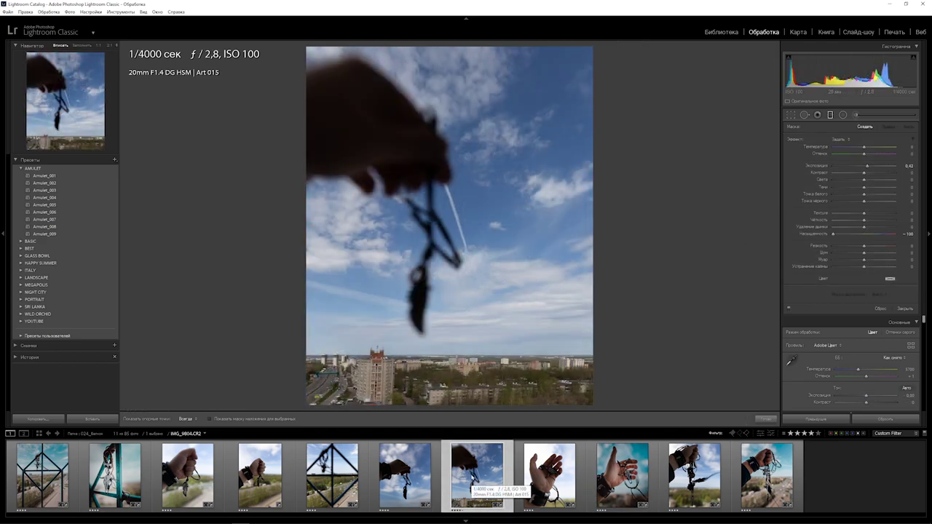
Grade the amulet-against-sky photo with Amulet_007 and raise its exposure to +0.84
click(58, 176)
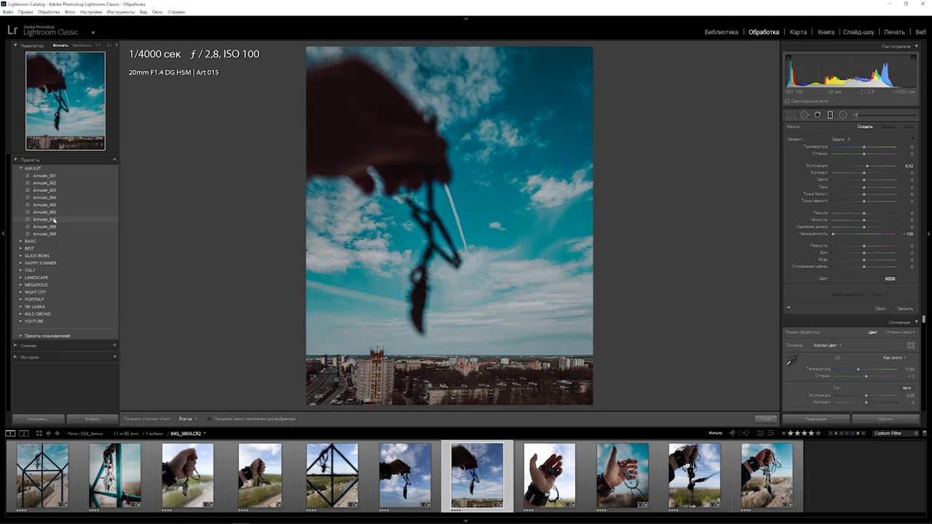
click(54, 219)
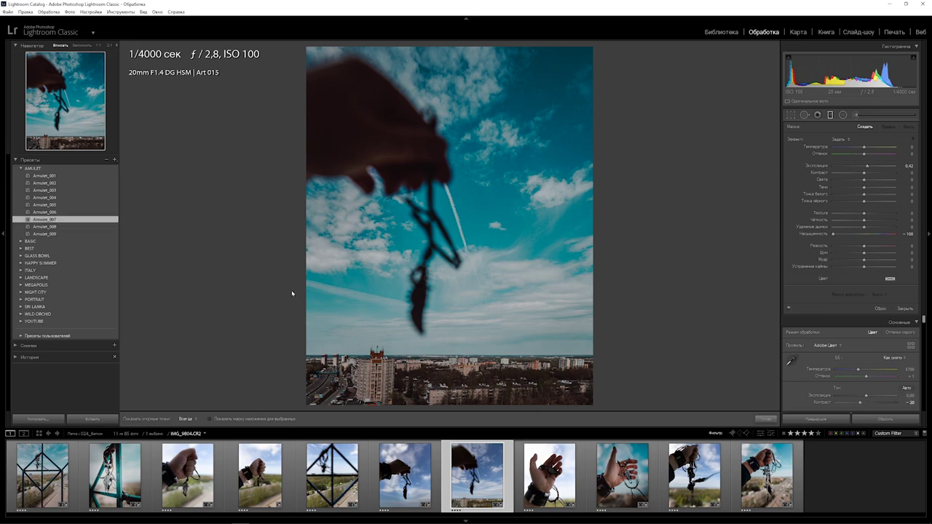
key(m)
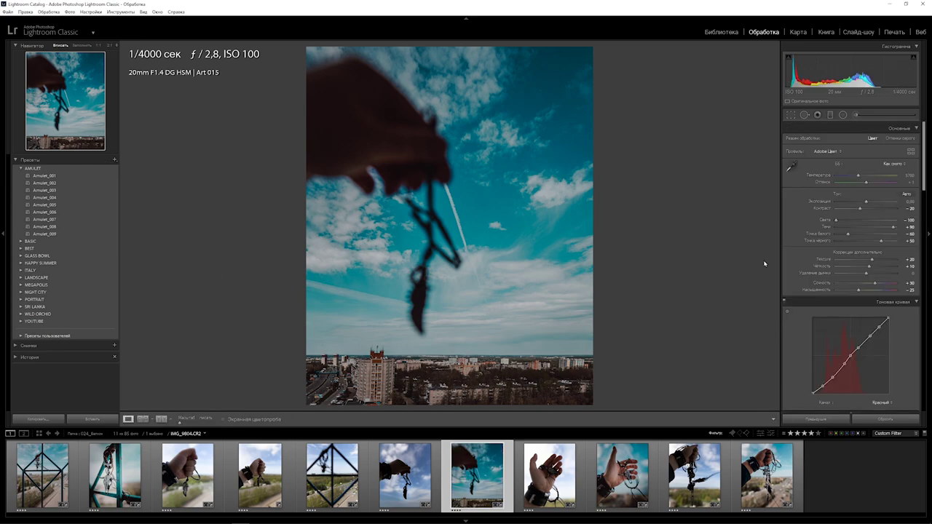
drag(866, 204, 870, 203)
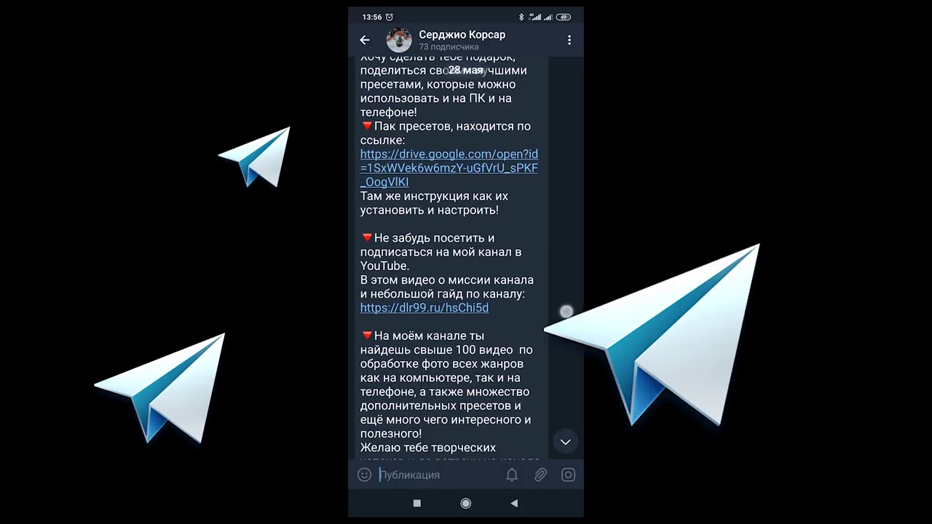
Scroll past the preset-pack channel post into the ФотоБолталка group chat
drag(568, 181, 567, 152)
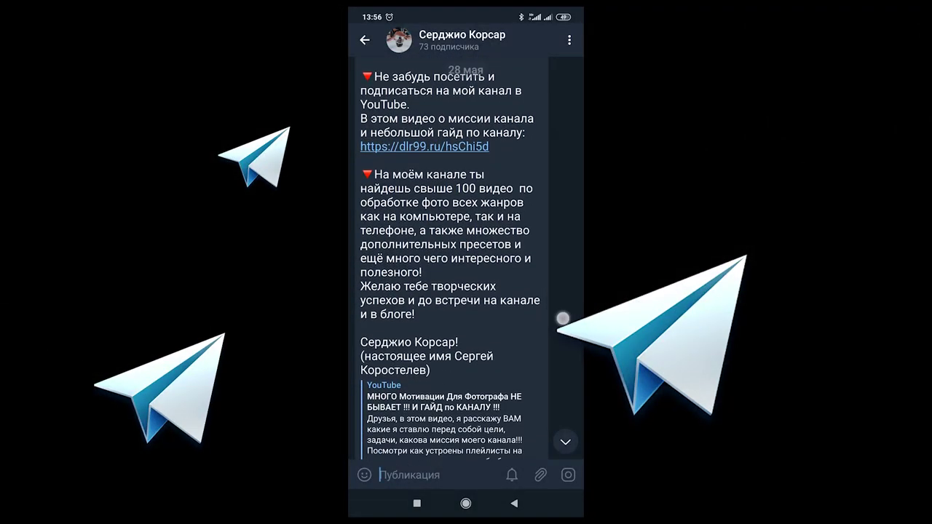
drag(565, 262, 571, 130)
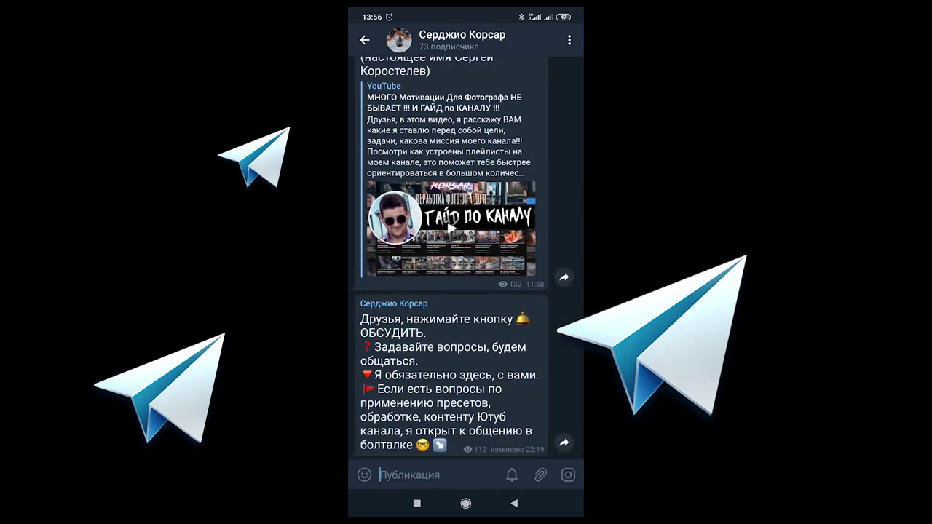
drag(535, 156, 539, 135)
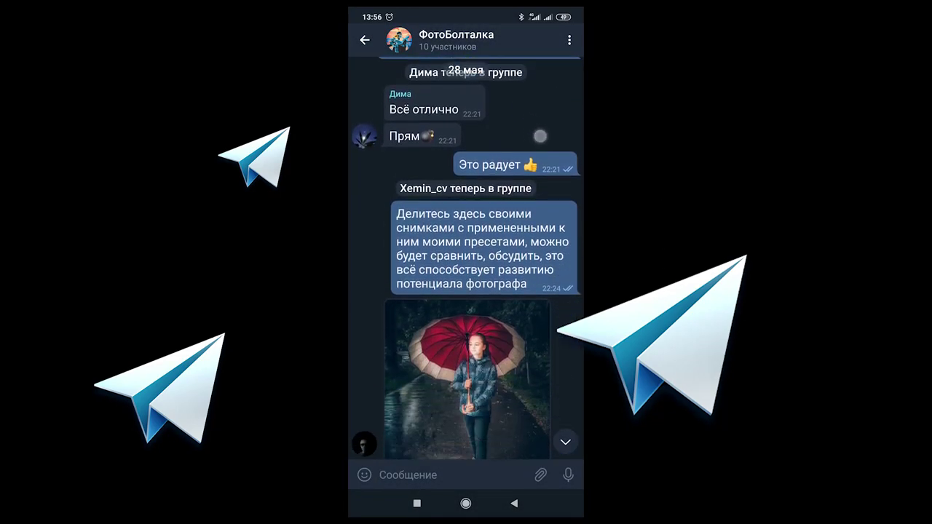
drag(540, 240, 542, 177)
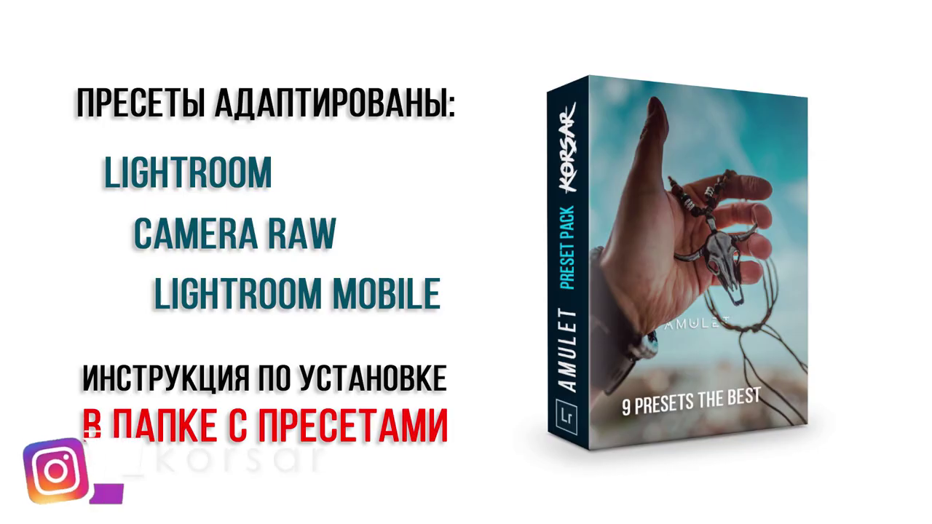